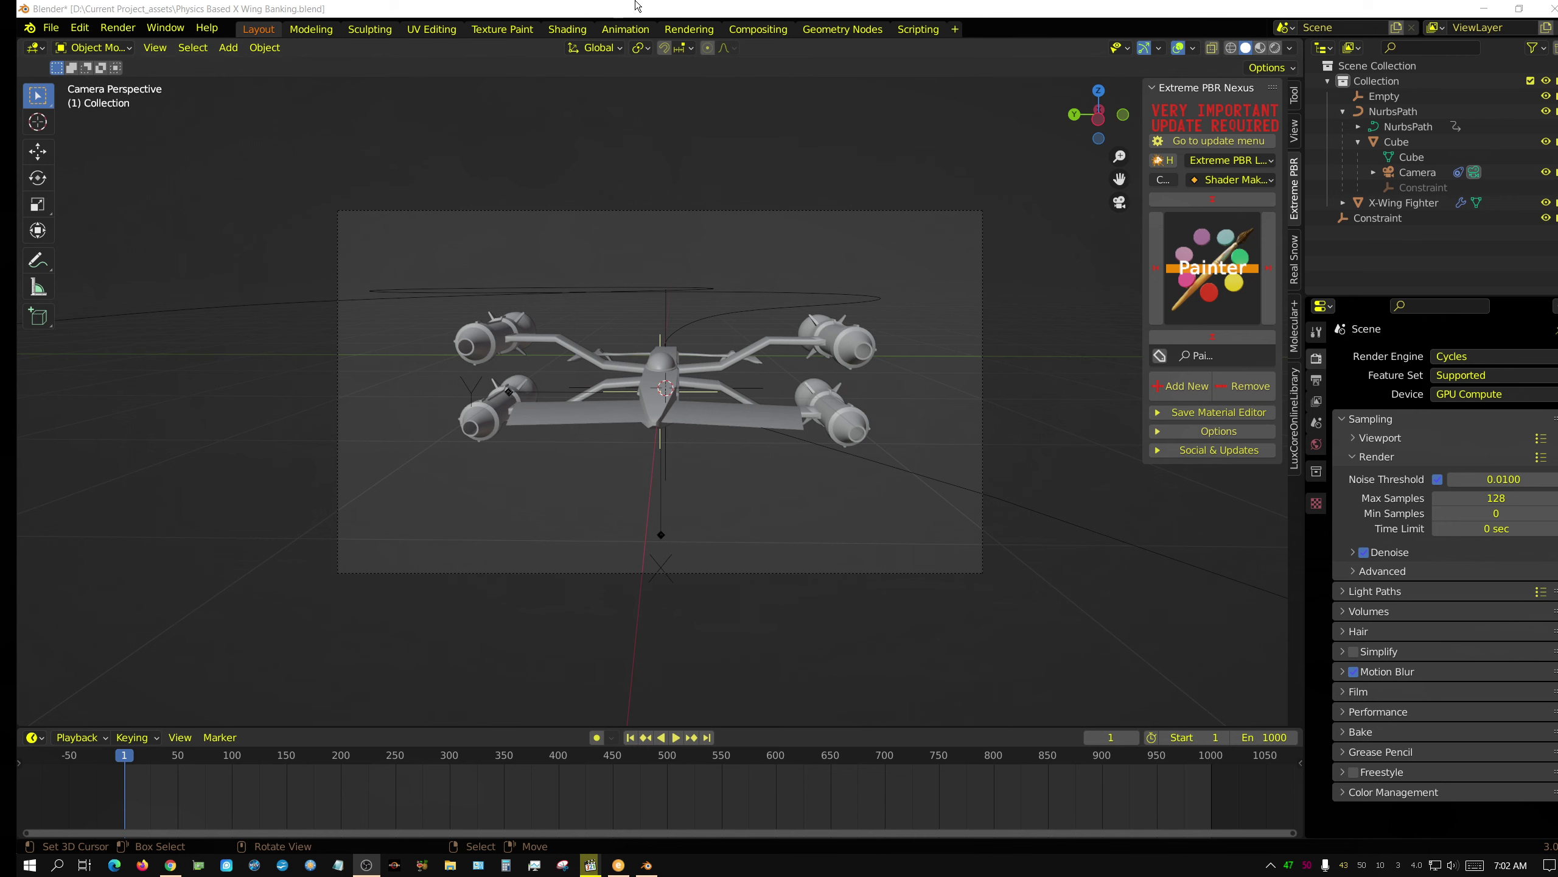
Switch to Top Orthographic, zoom out, and tilt into an angled overhead view of path and X-Wing.
left_click(462, 202)
key("KP_7")
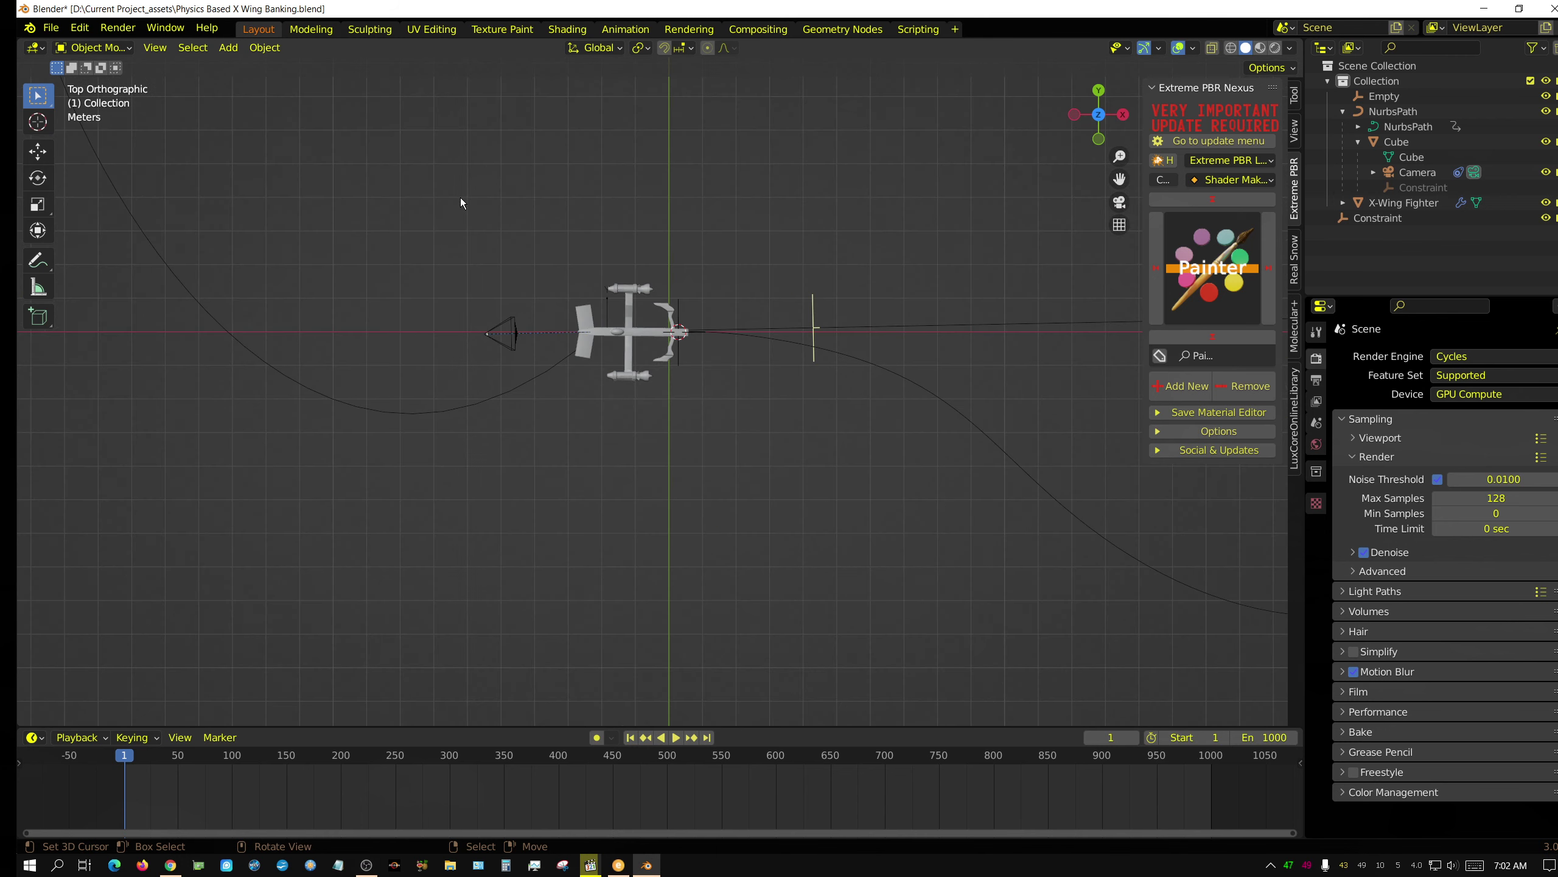
scroll(832, 347, "down", 4)
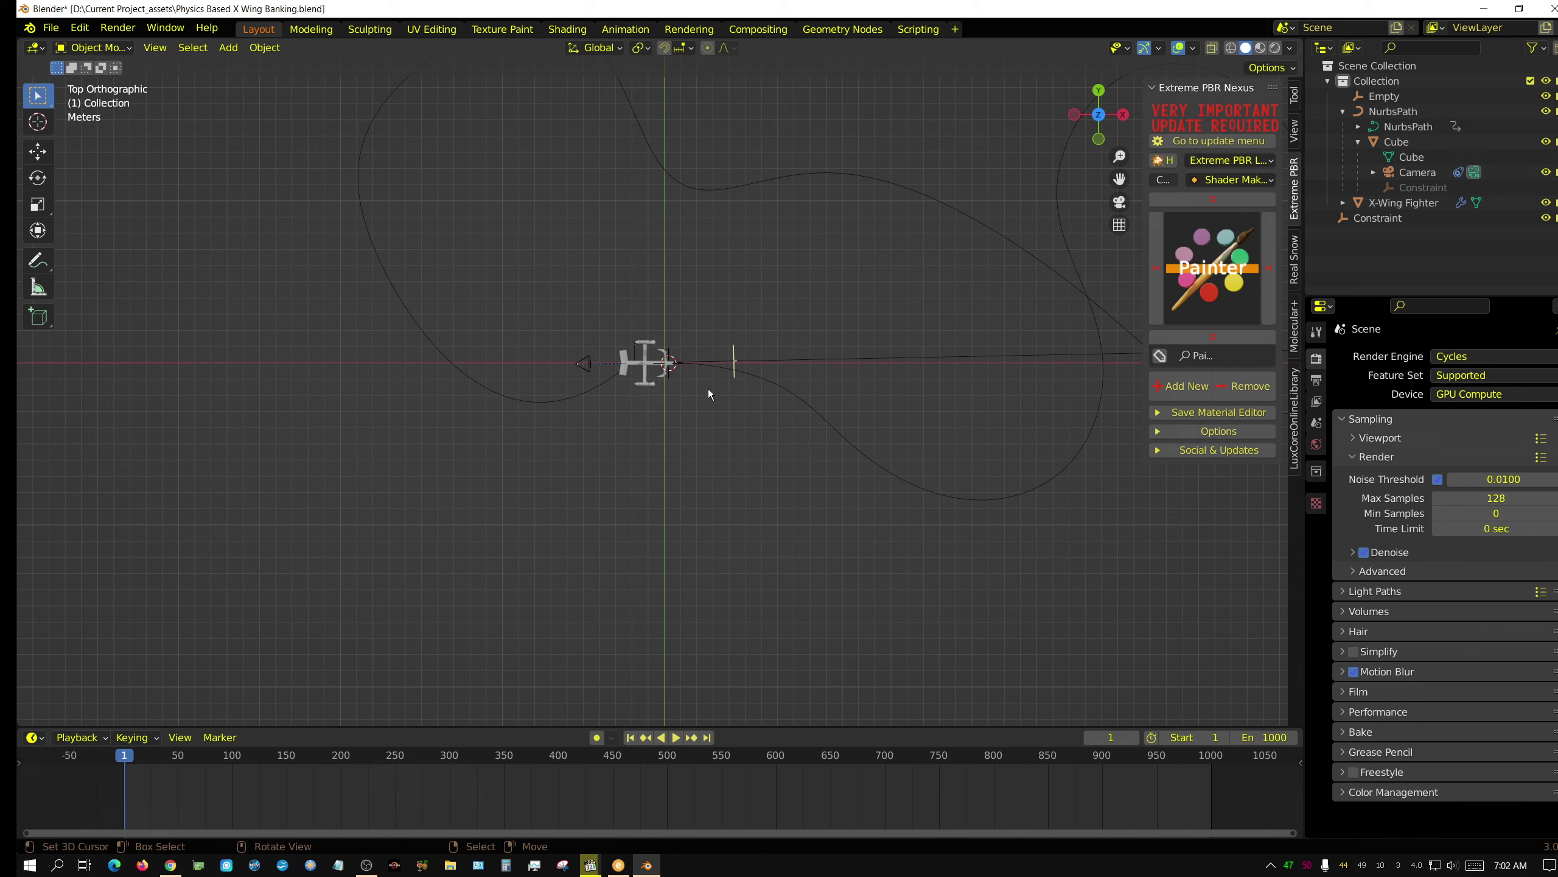
middle_click_drag(1032, 542, 947, 516)
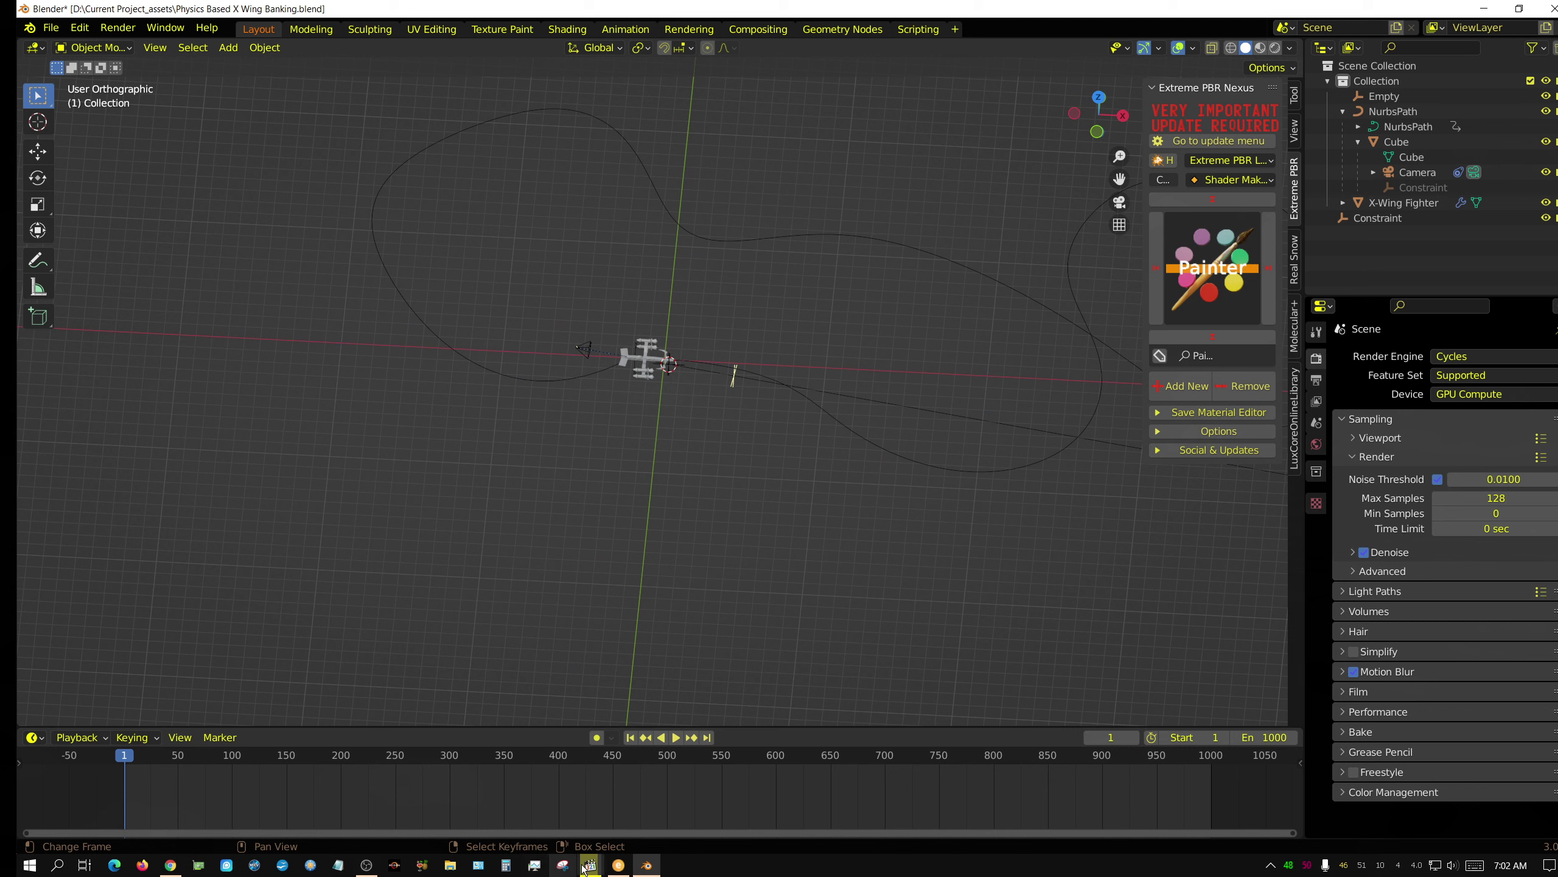
mouse_move(614, 867)
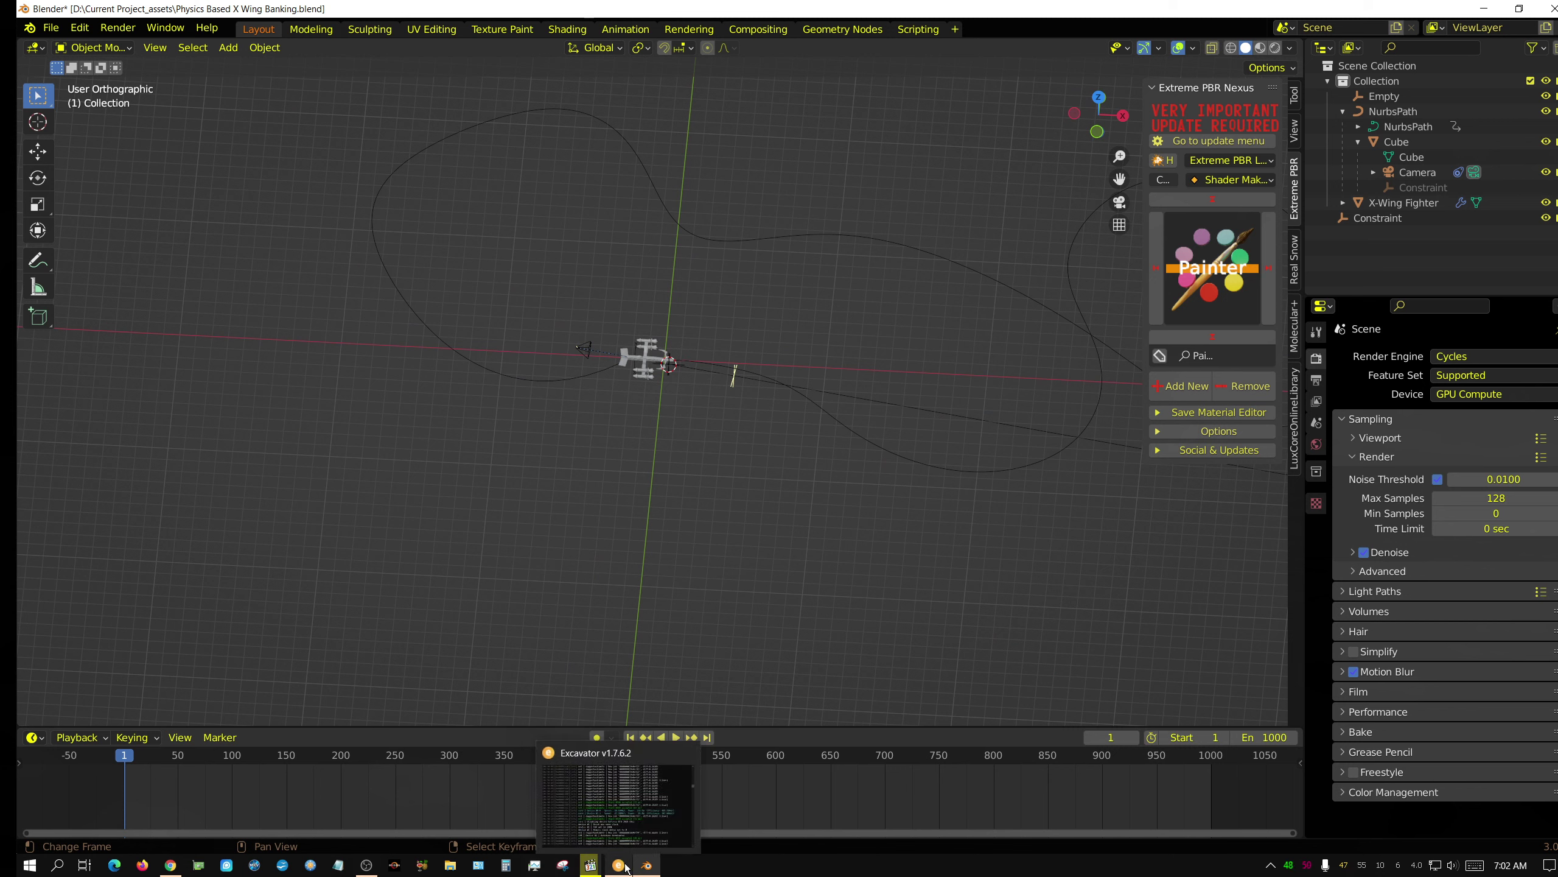
Play the 'X Wings Flying Through Canyon' reference video to 0:40, then minimize Chrome.
left_click(171, 866)
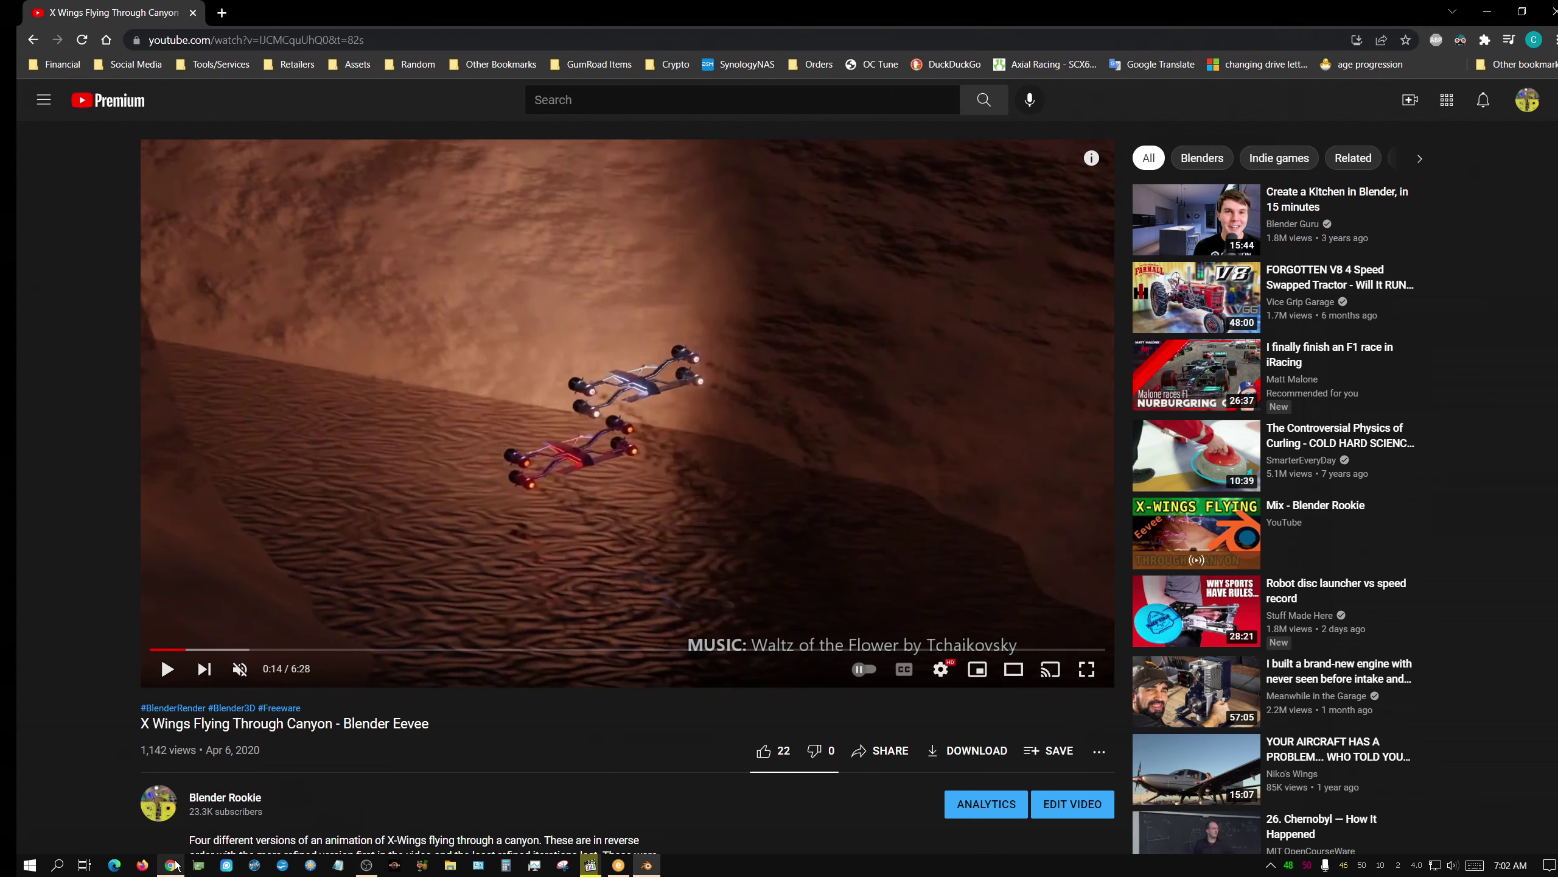
left_click(400, 454)
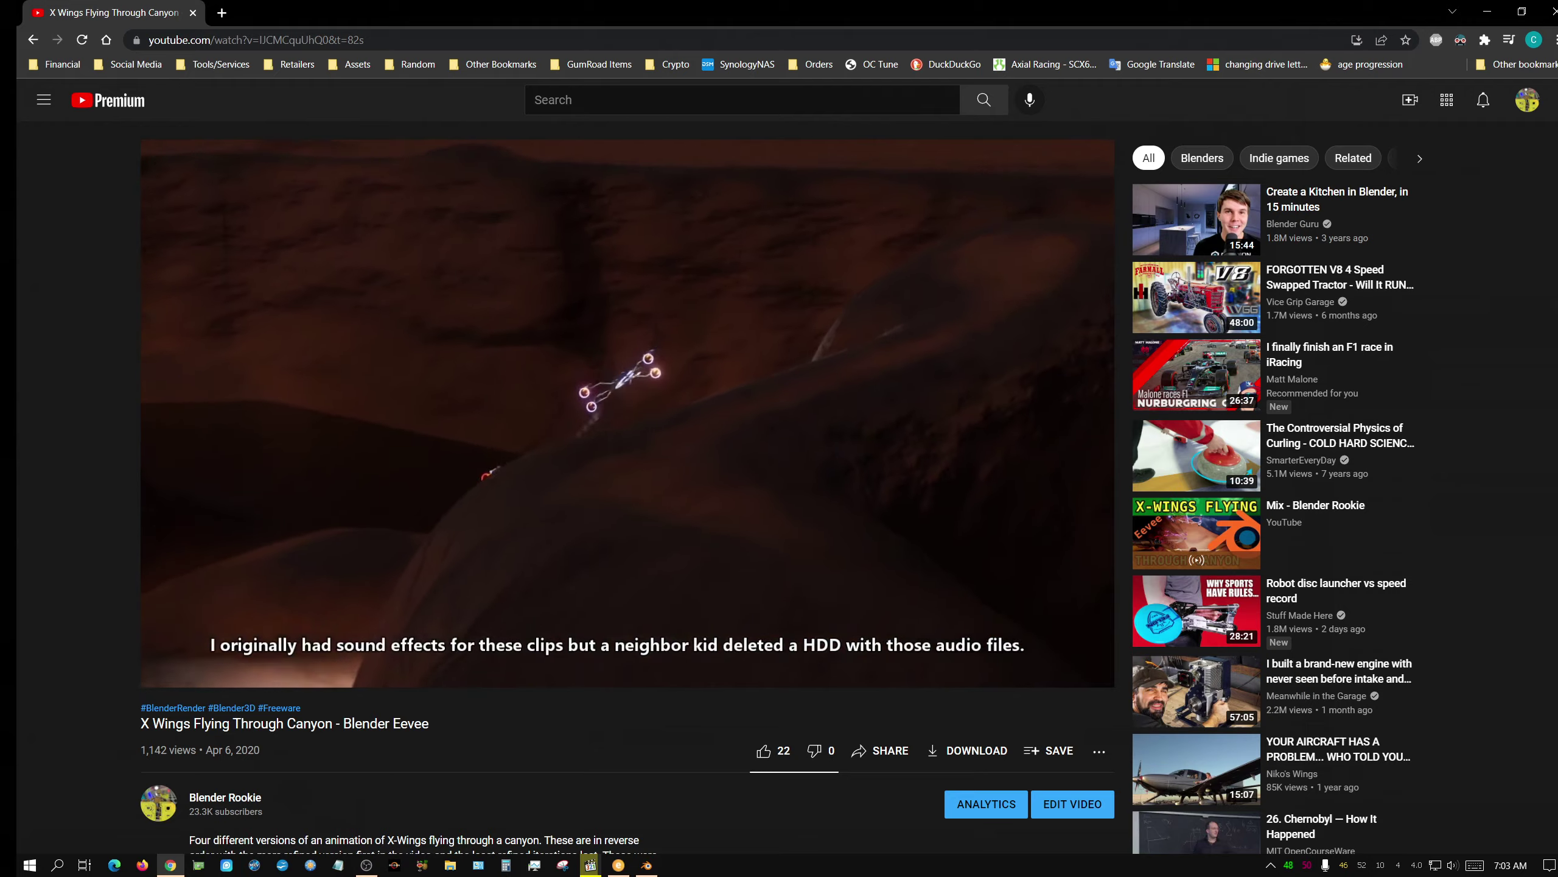
left_click(773, 174)
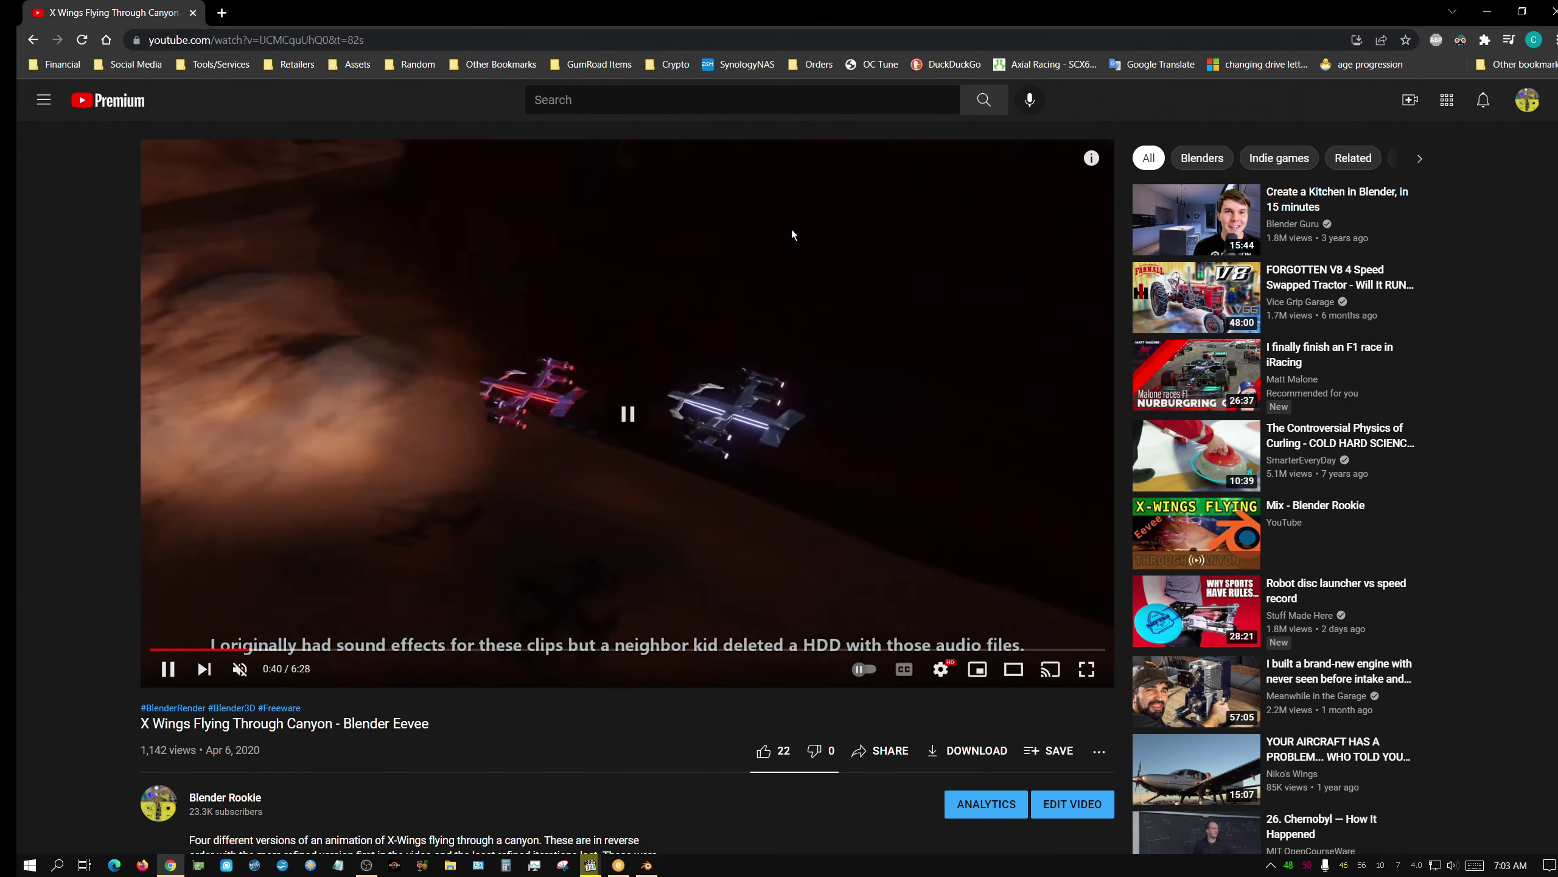
left_click(1497, 11)
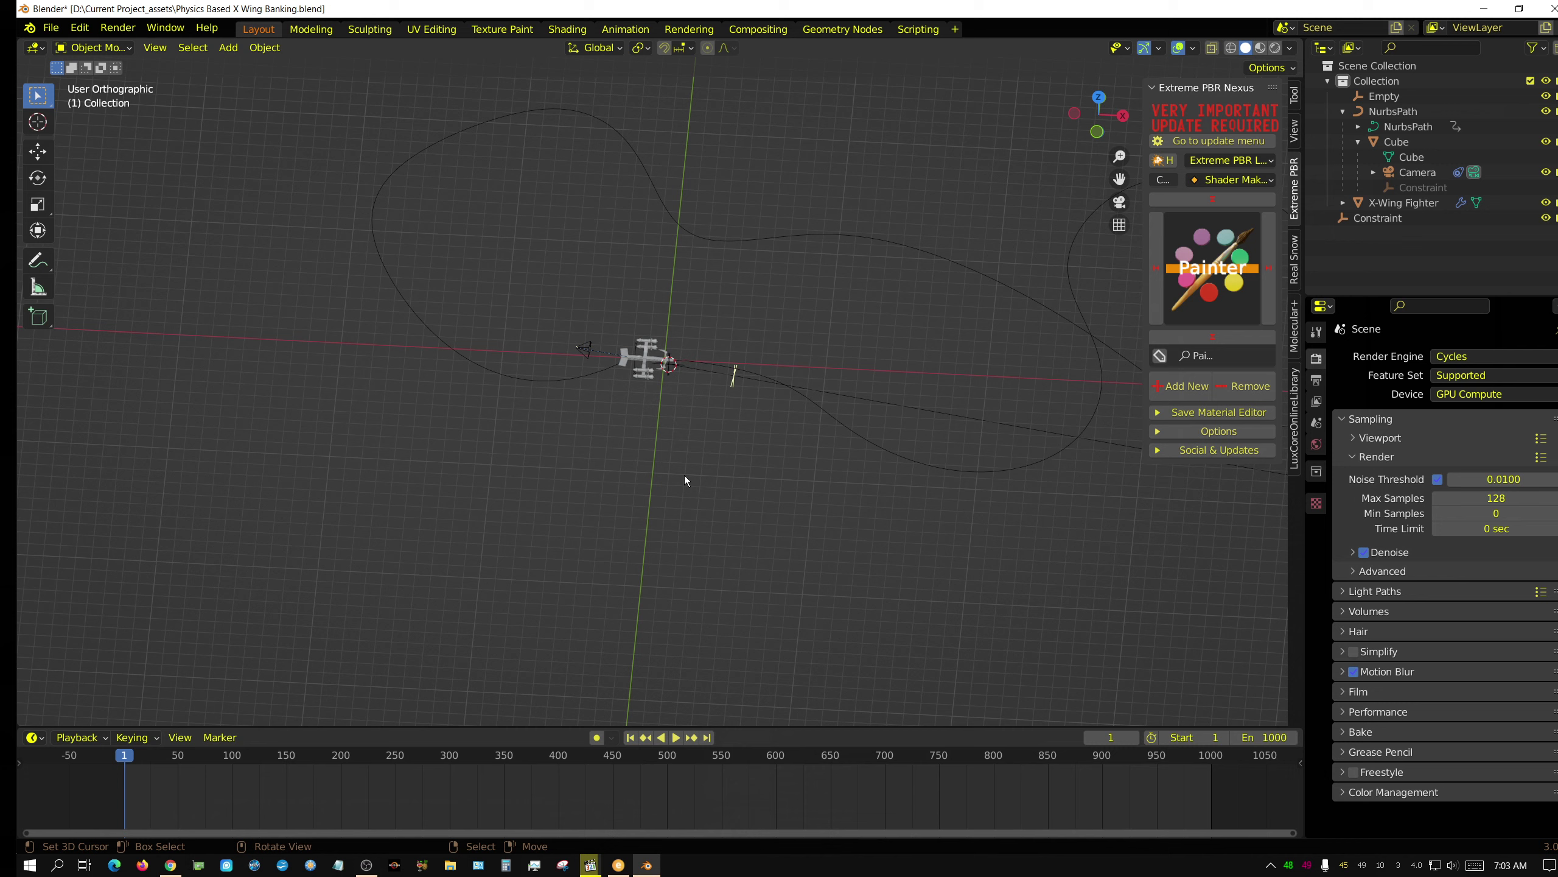
Switch to wireframe, orbit to a close side view, and select the 61.8 m × 30 m NurbsPath.
scroll(684, 475, "up", 8)
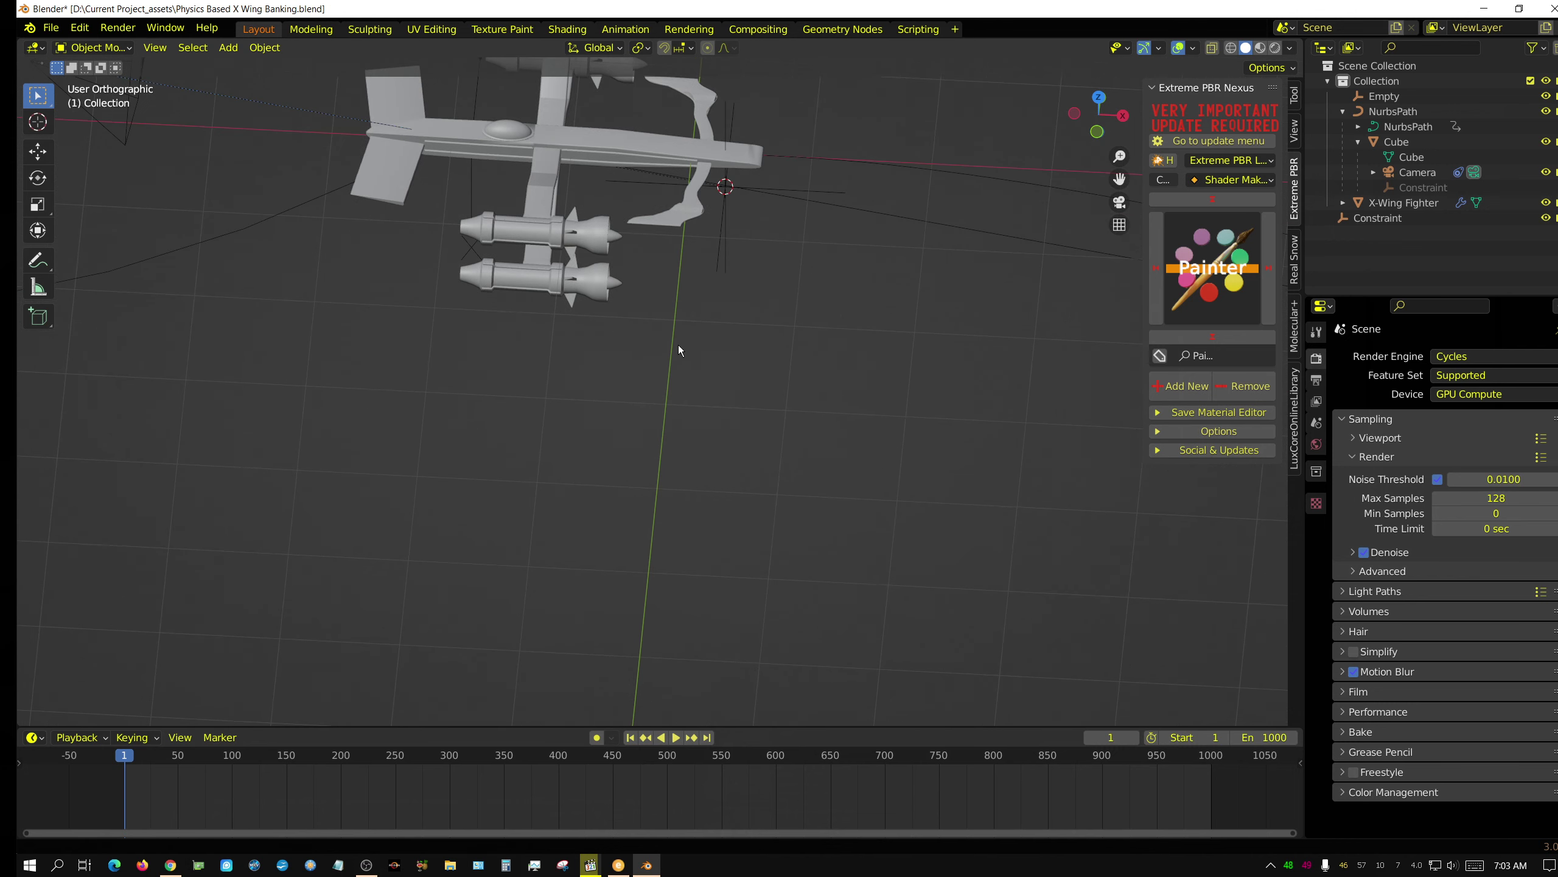
mouse_move(678, 350)
middle_mouse_down()
mouse_move(734, 591)
mouse_move(761, 607)
middle_mouse_up()
left_click(1231, 48)
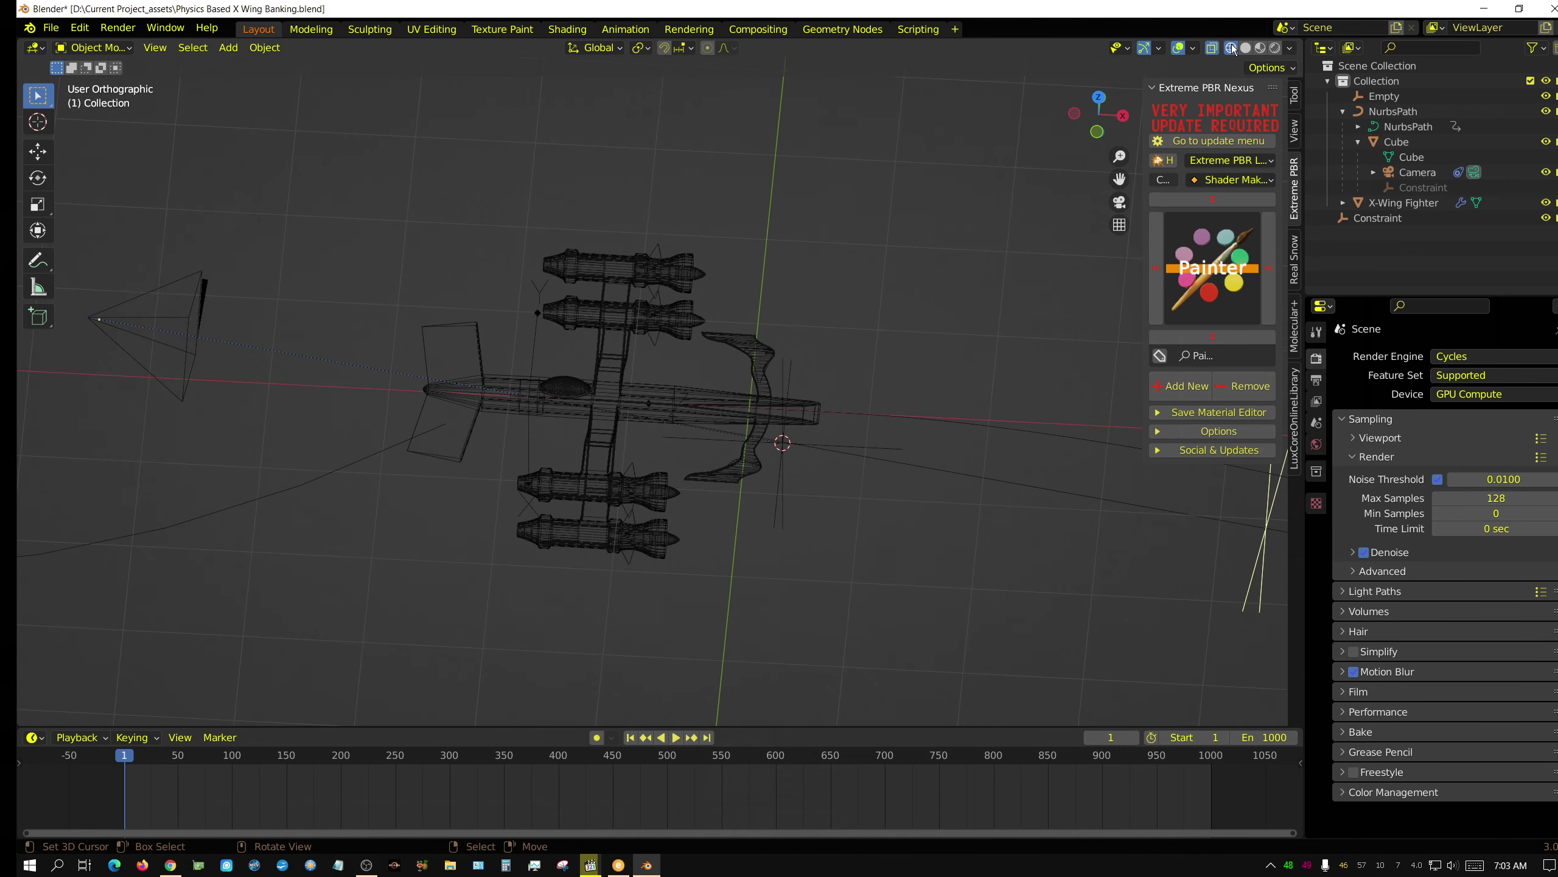
middle_click_drag(848, 588, 859, 520)
scroll(786, 546, "up", 5)
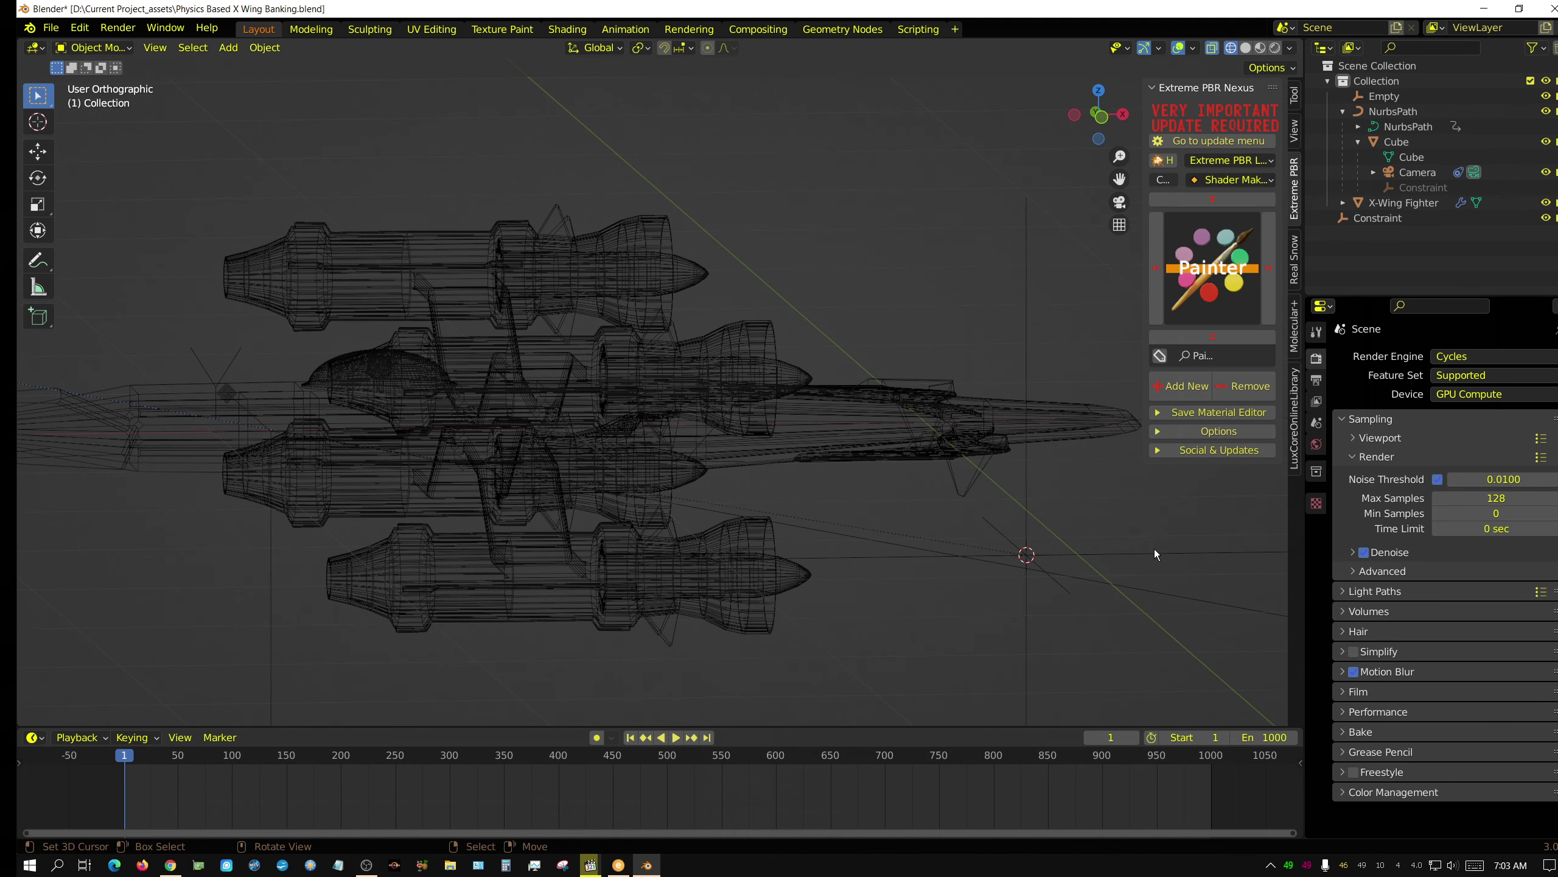
scroll(1041, 549, "down", 2)
left_click(1080, 412)
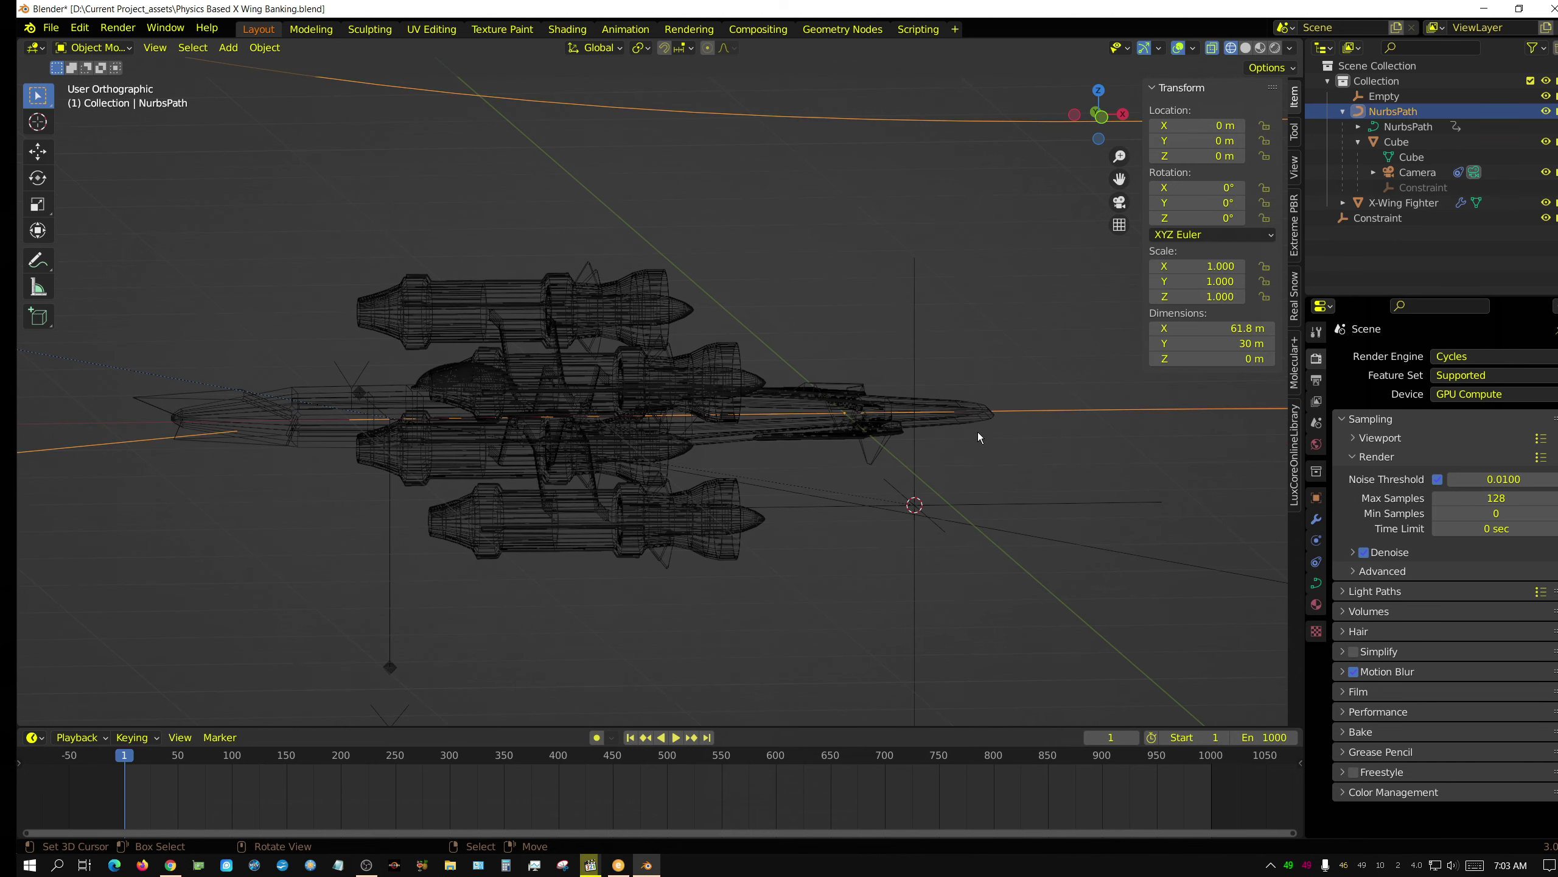
middle_click_drag(978, 434, 951, 386)
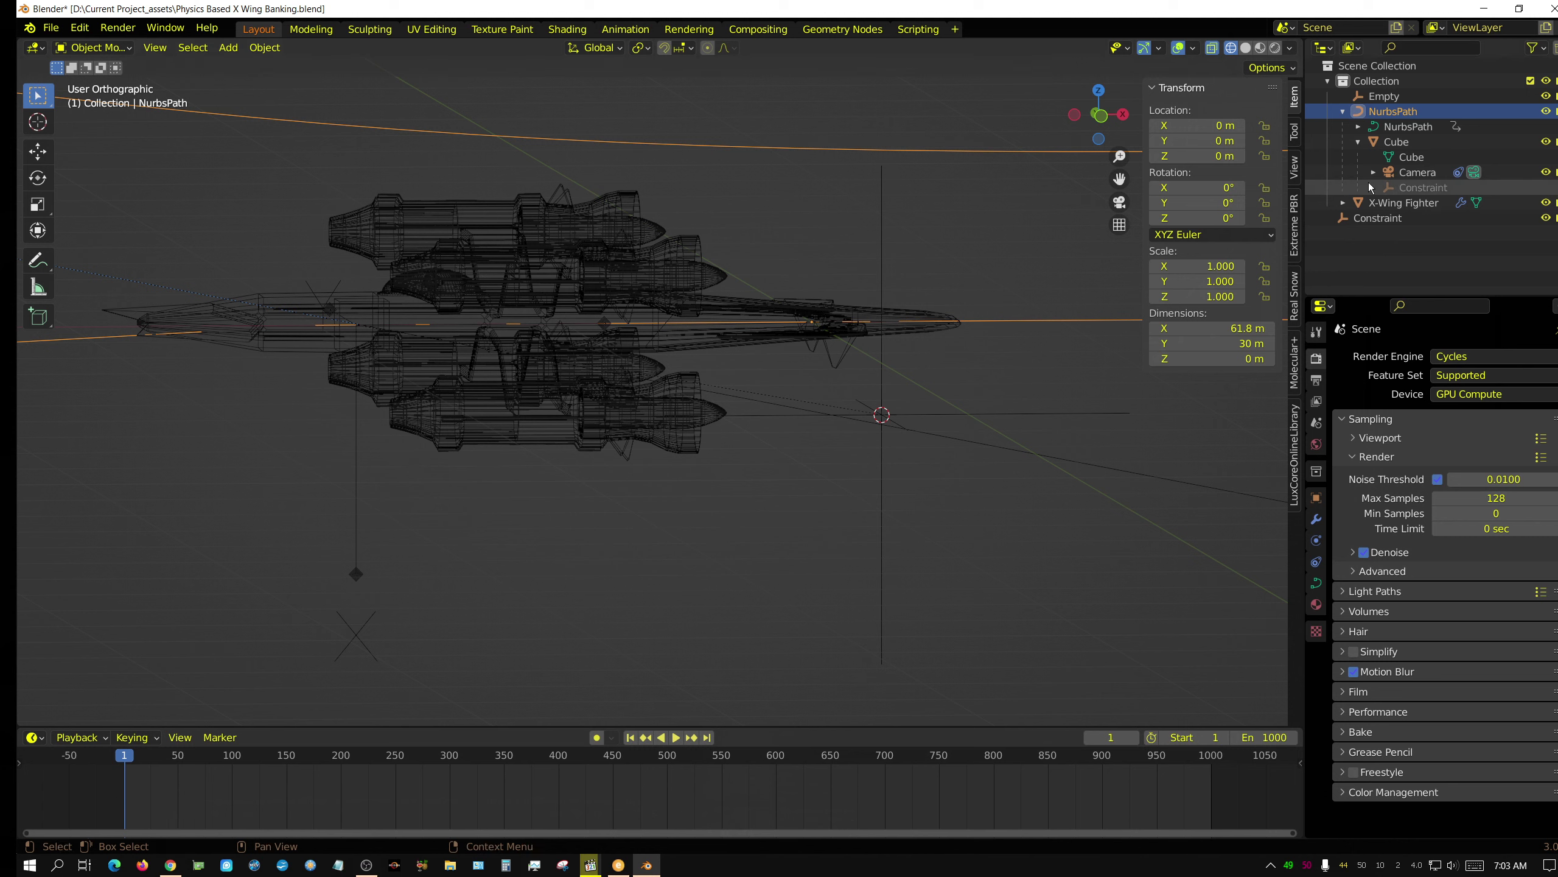
Select the 0.2 m Cube, then the Constraint empty rotated 90° on Y, to check their positions.
left_click(1397, 143)
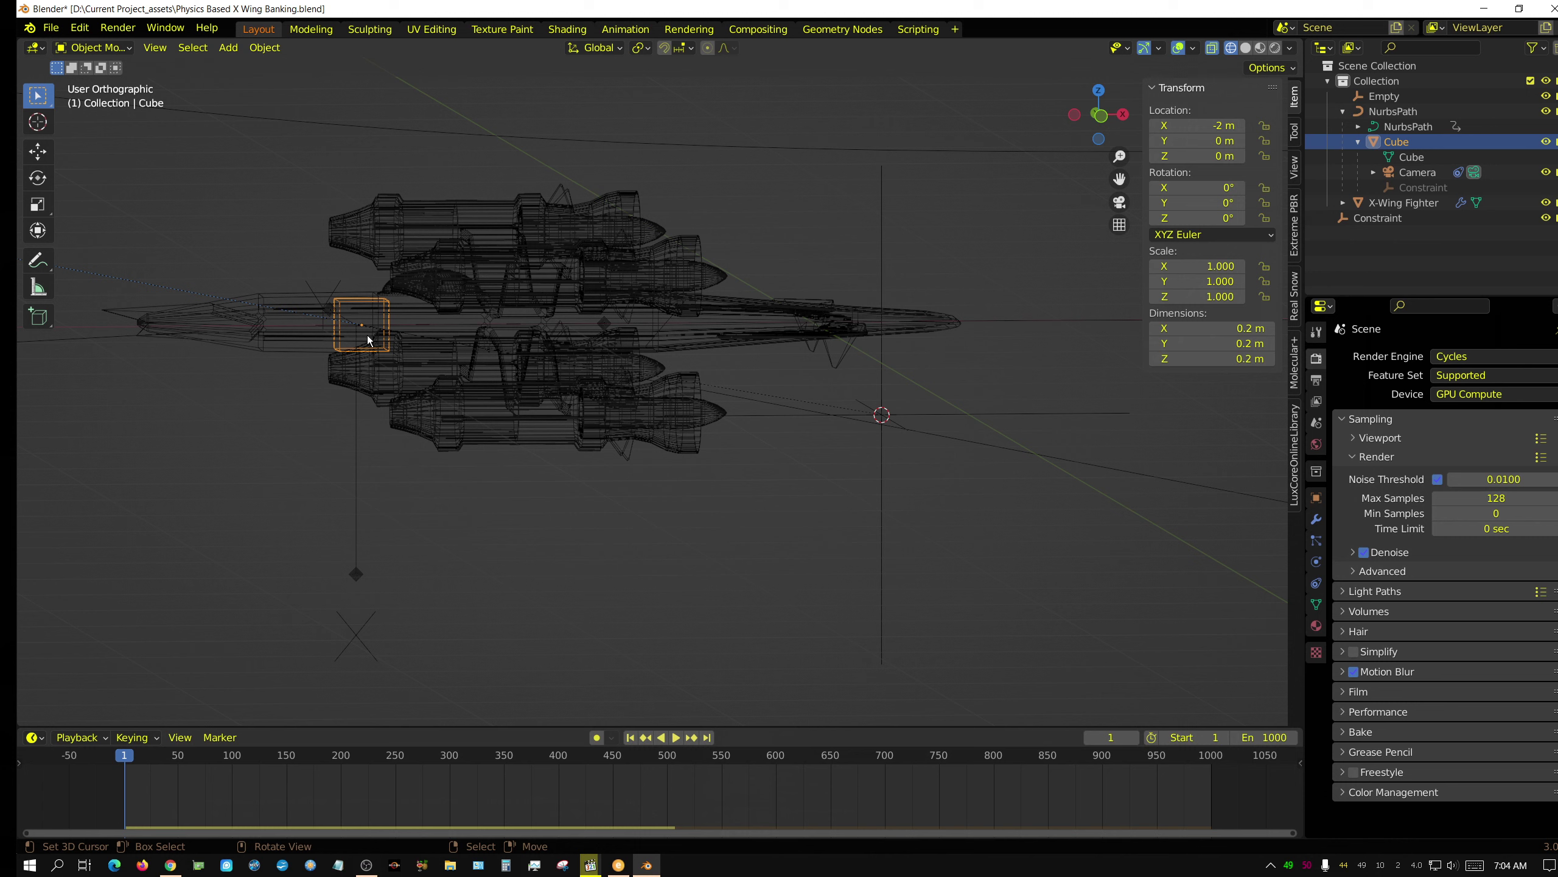
left_click(338, 285)
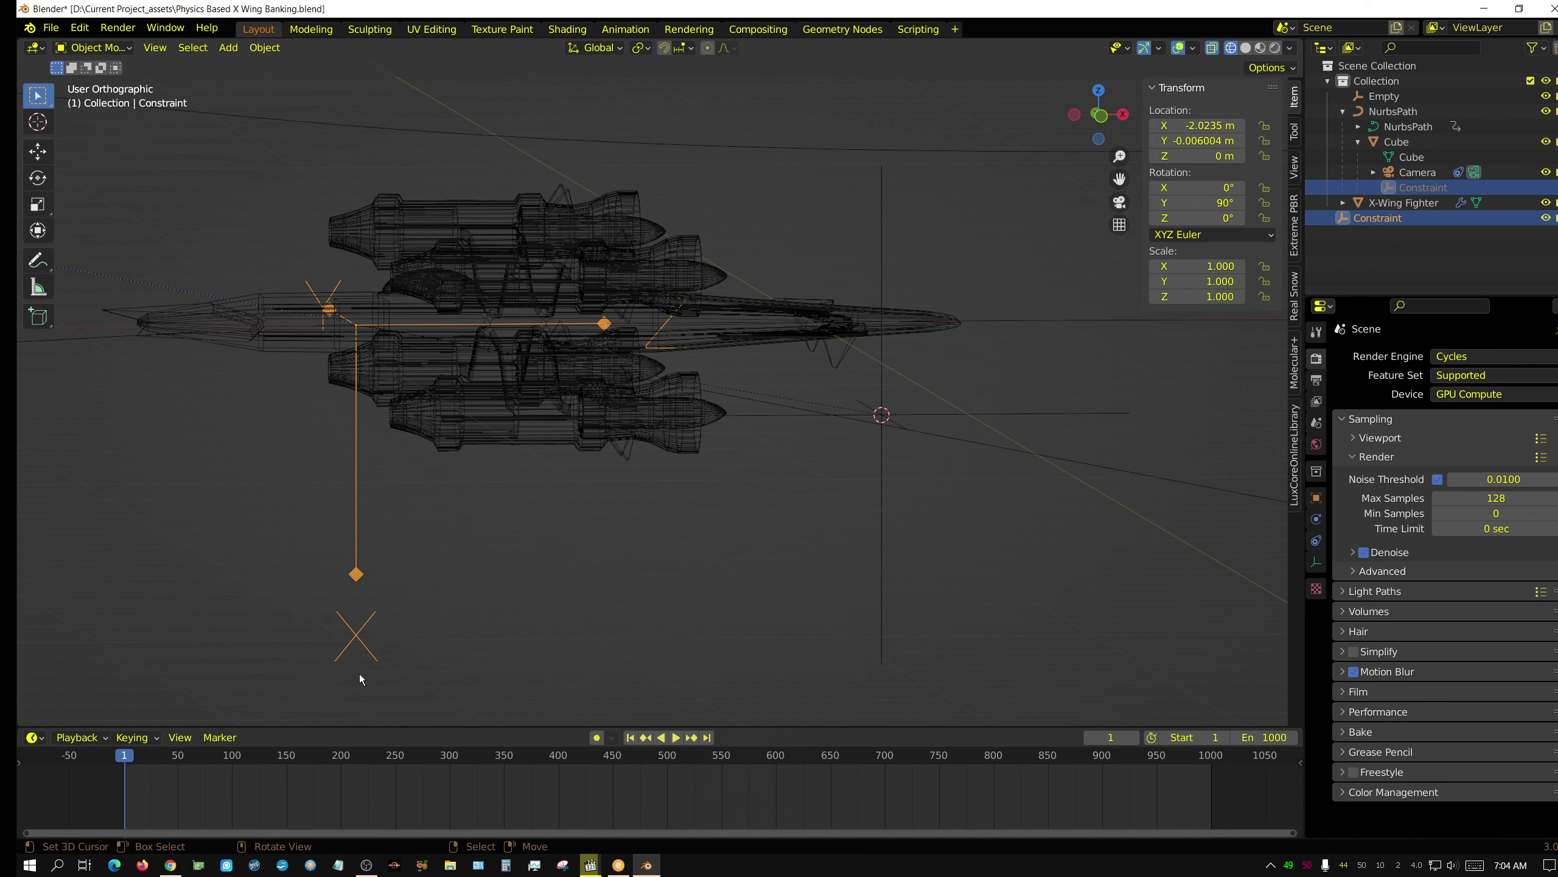
Show the X-Wing's active 1 kg rigid body, then the Constraint's hinge joining X-Wing Fighter to Cube.
left_click(611, 413)
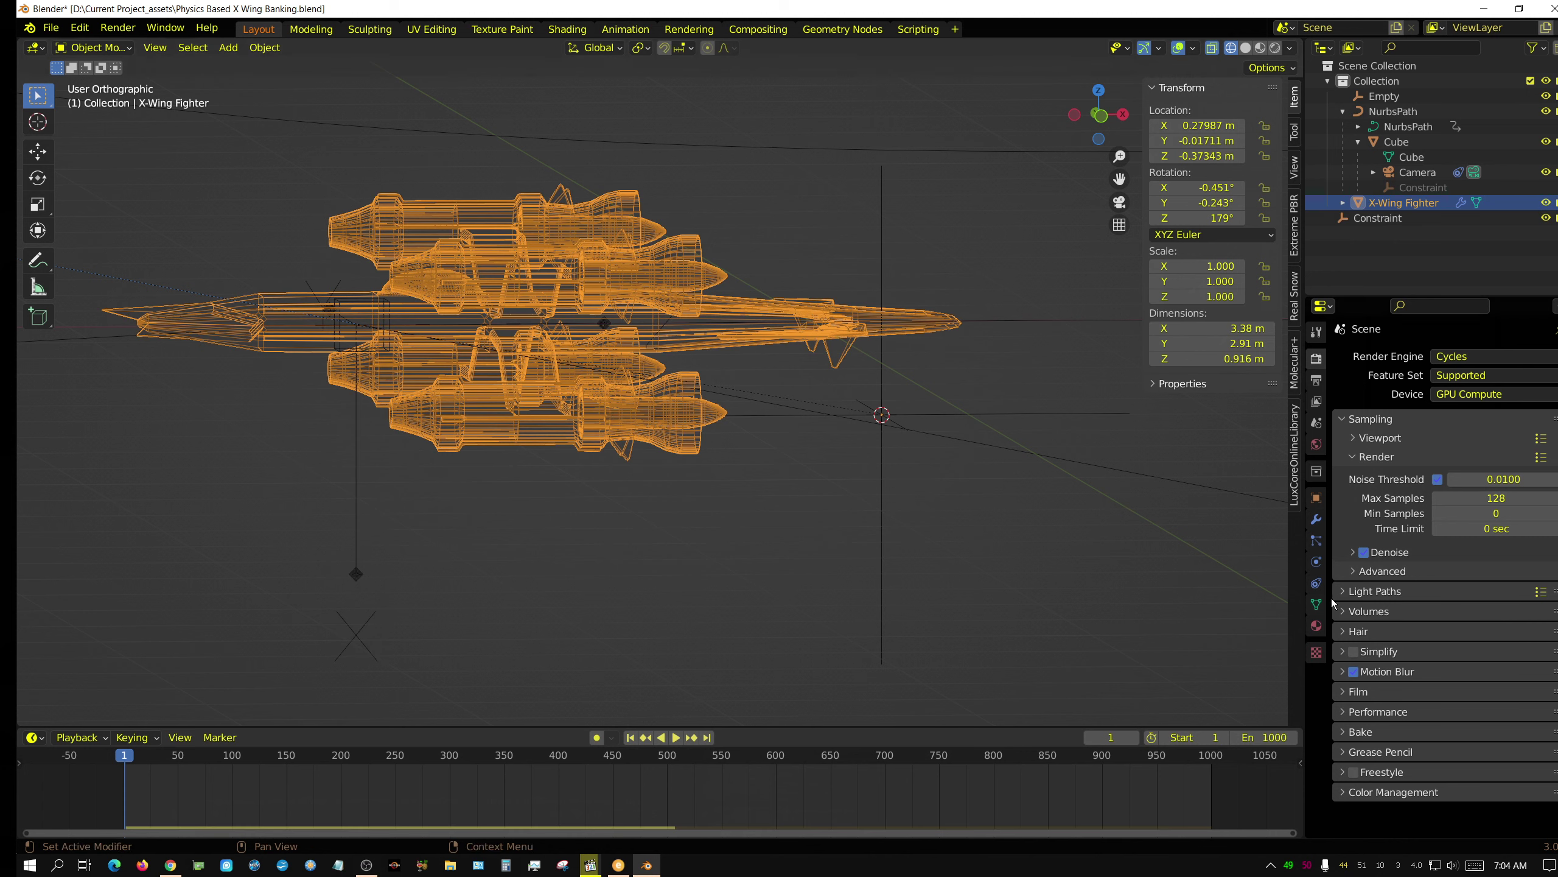
left_click(1316, 561)
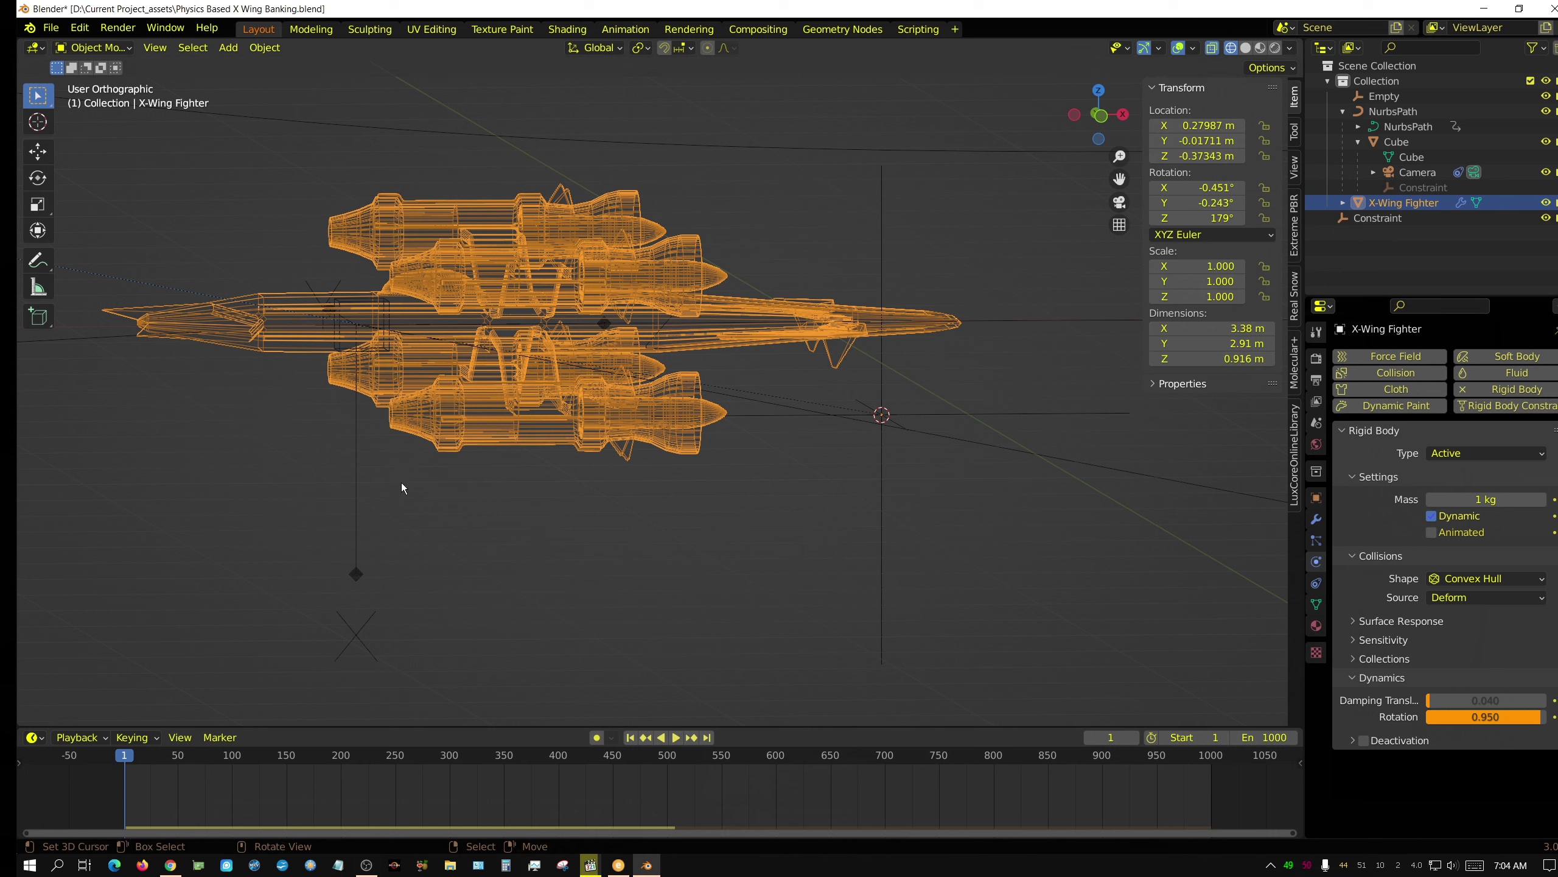
left_click(362, 509)
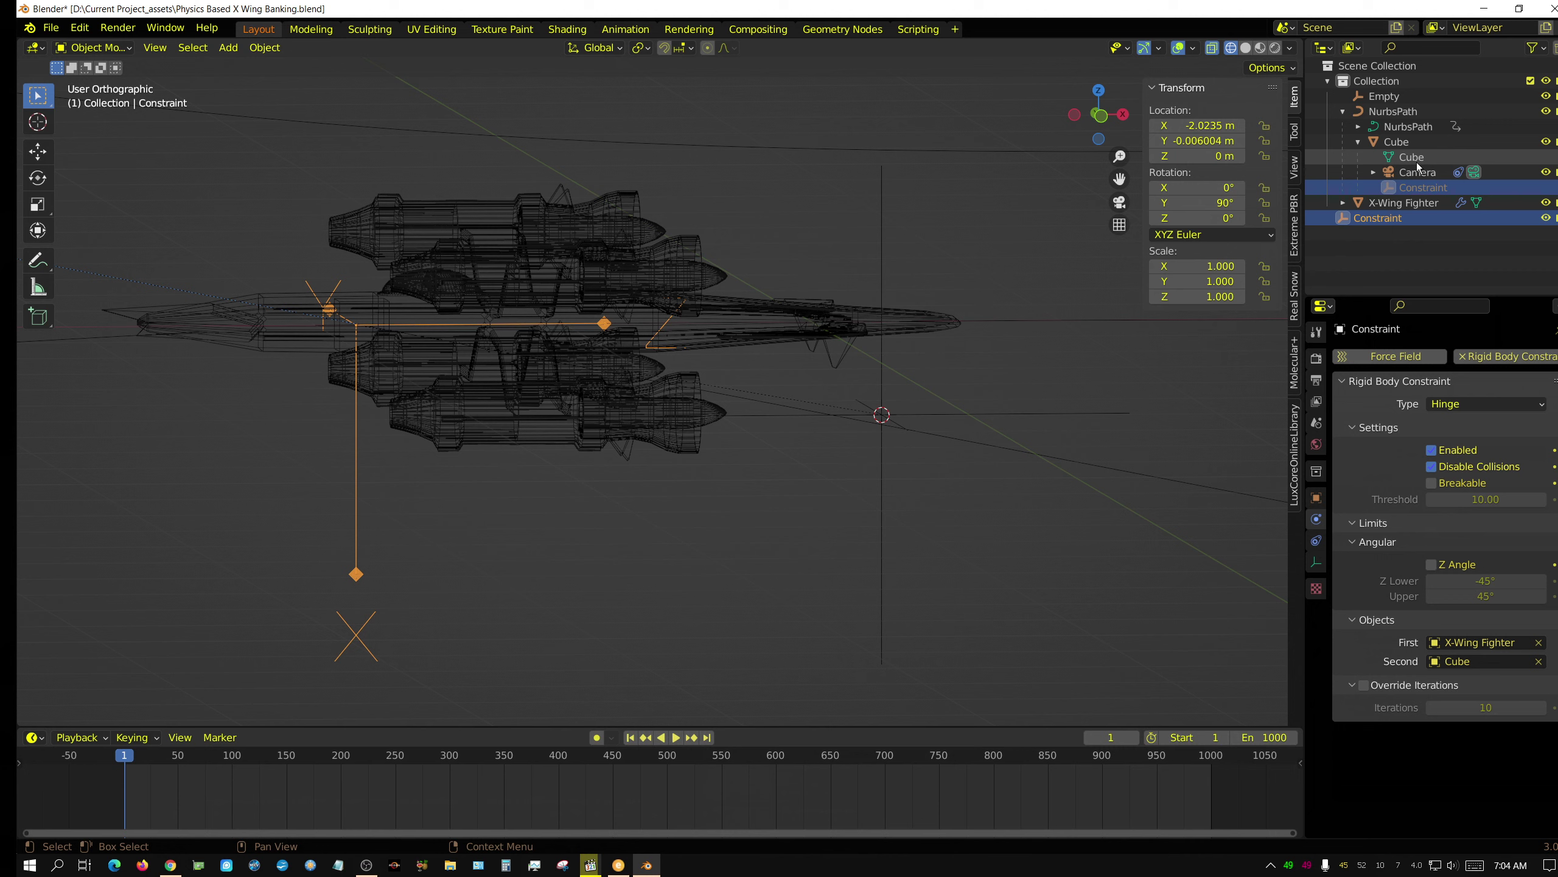
Review the Cube's animated rigid body, then the hinge's -45° to 45° Z limits, orbiting slightly.
left_click(1402, 141)
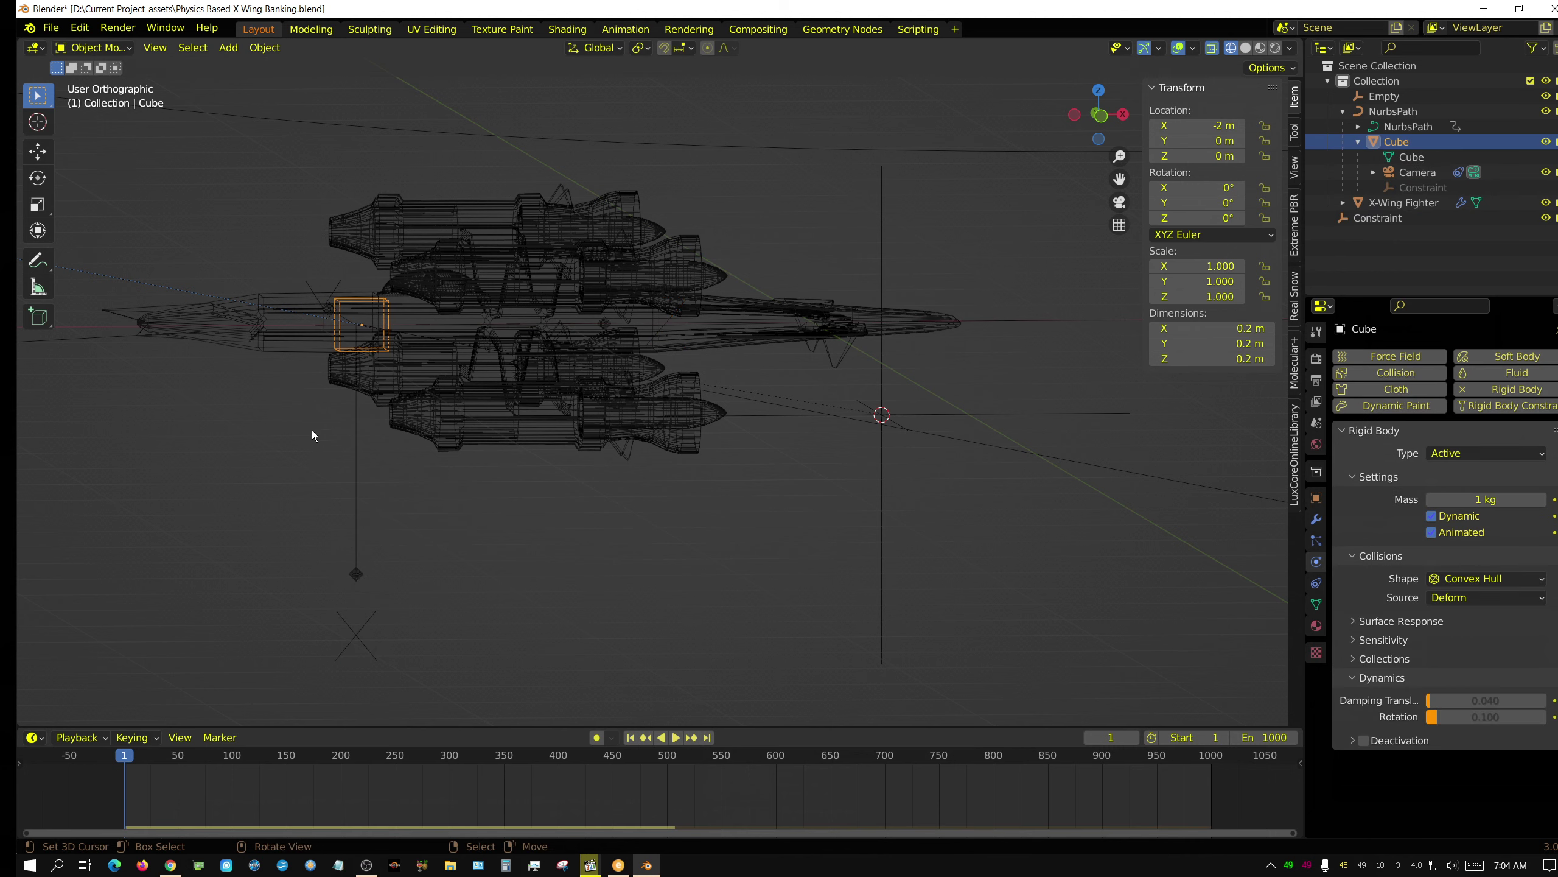
left_click(360, 532)
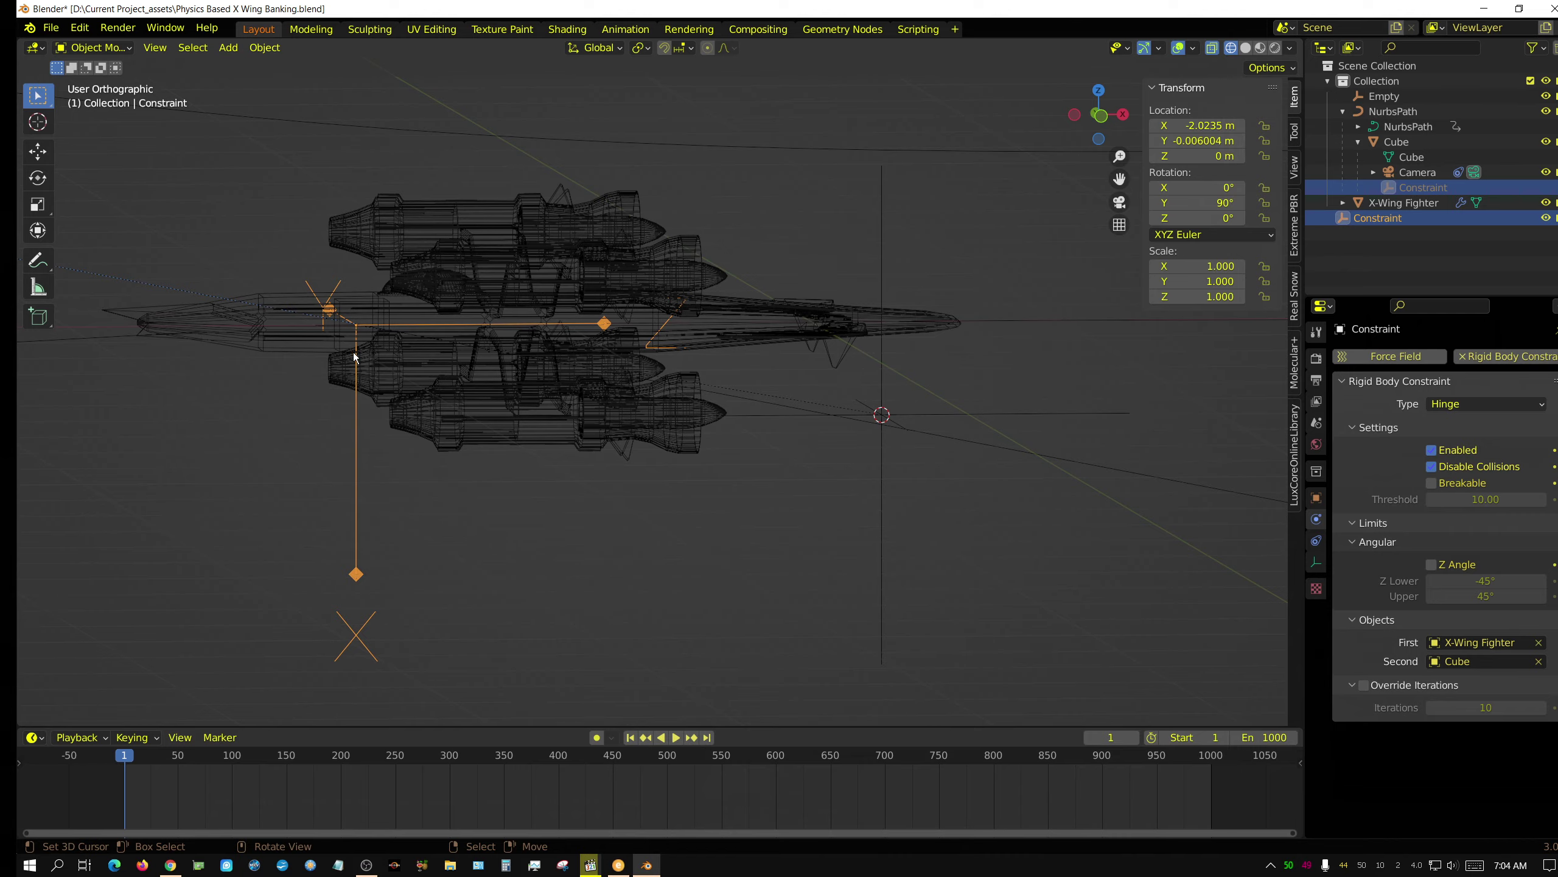
middle_click_drag(353, 351, 482, 407)
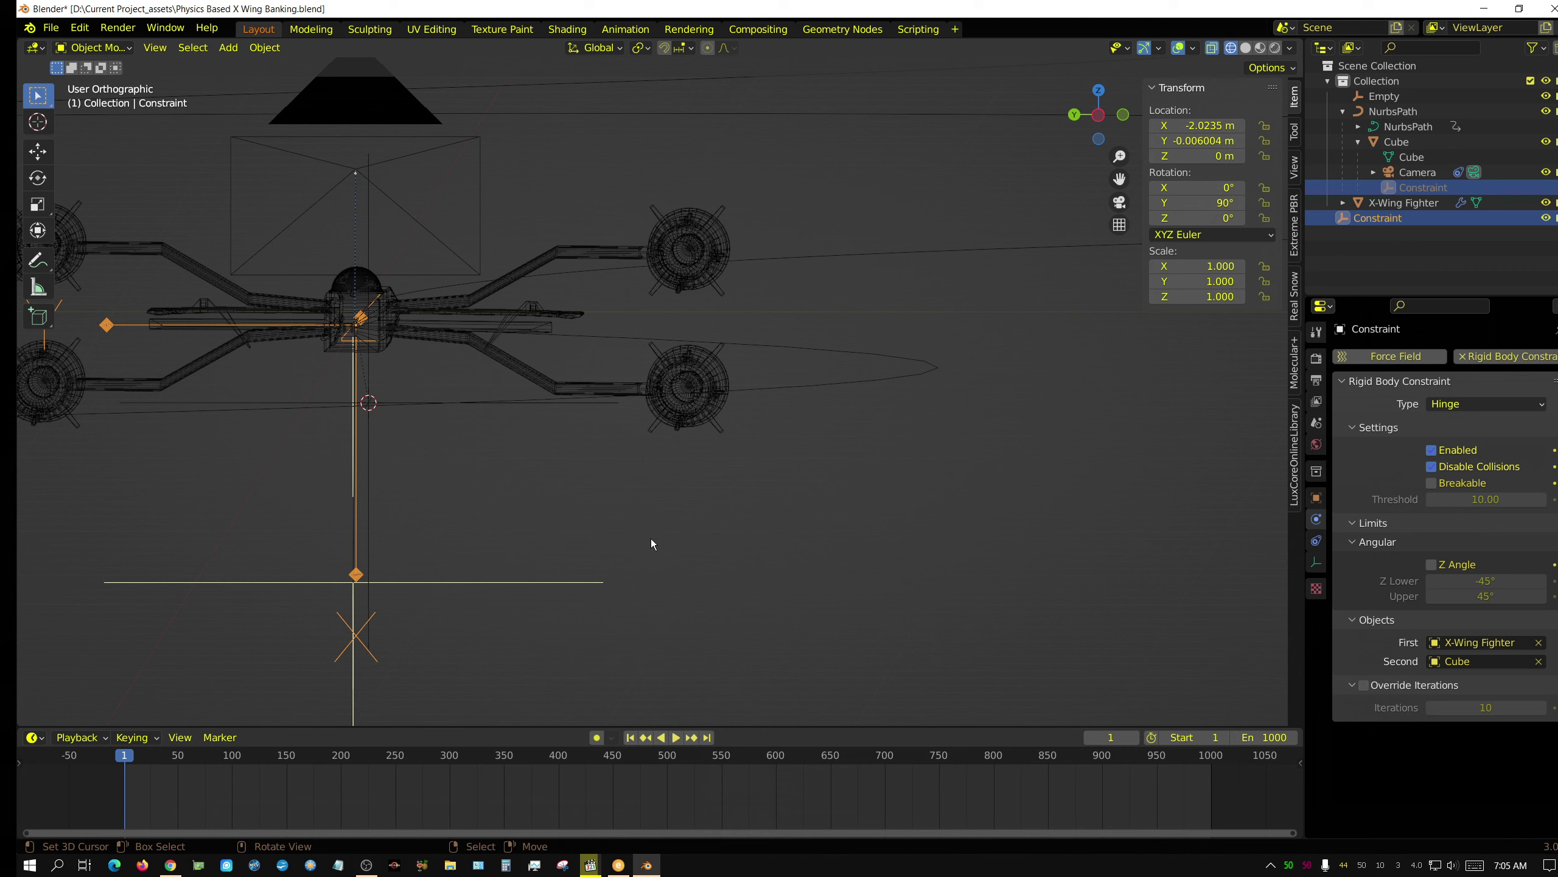
Select the X-Wing Fighter and orbit around it into a straight front view.
left_click(699, 416)
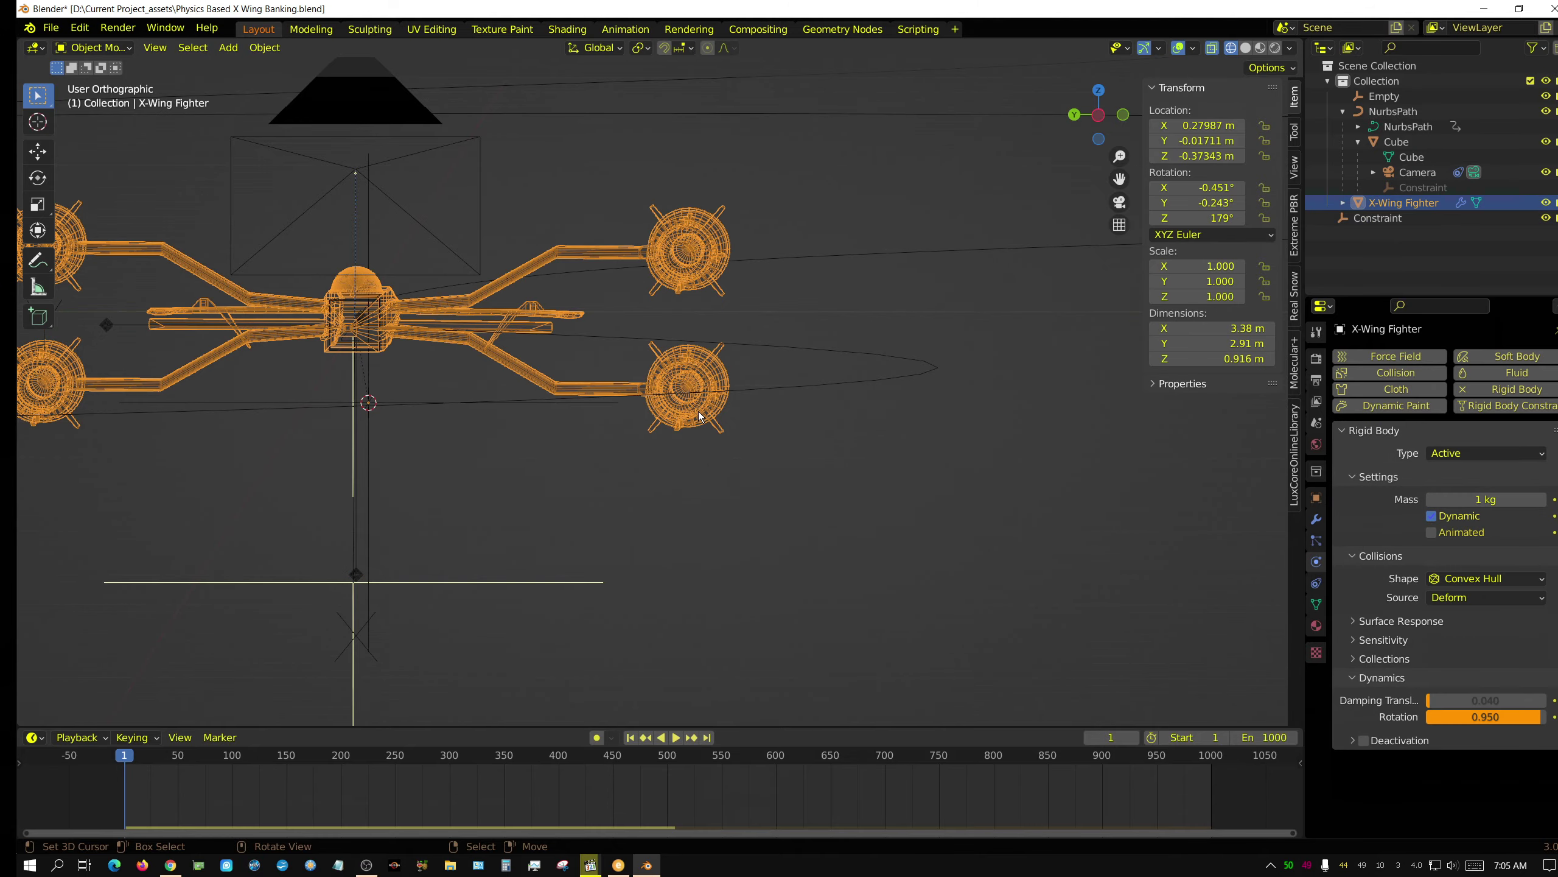
middle_click_drag(675, 444, 476, 423)
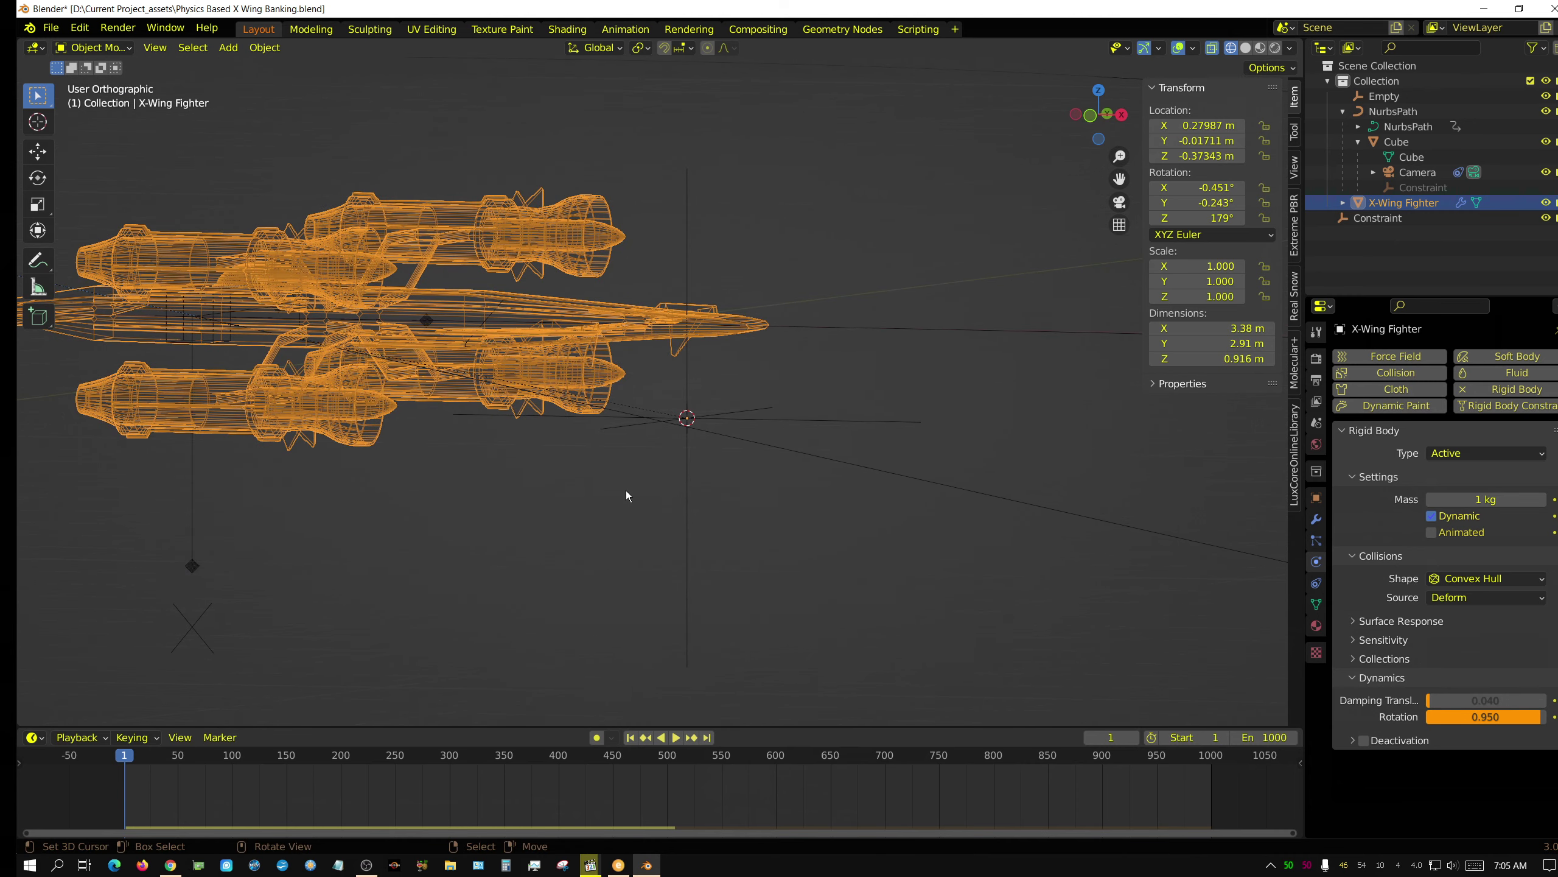
middle_click_drag(626, 490, 646, 537)
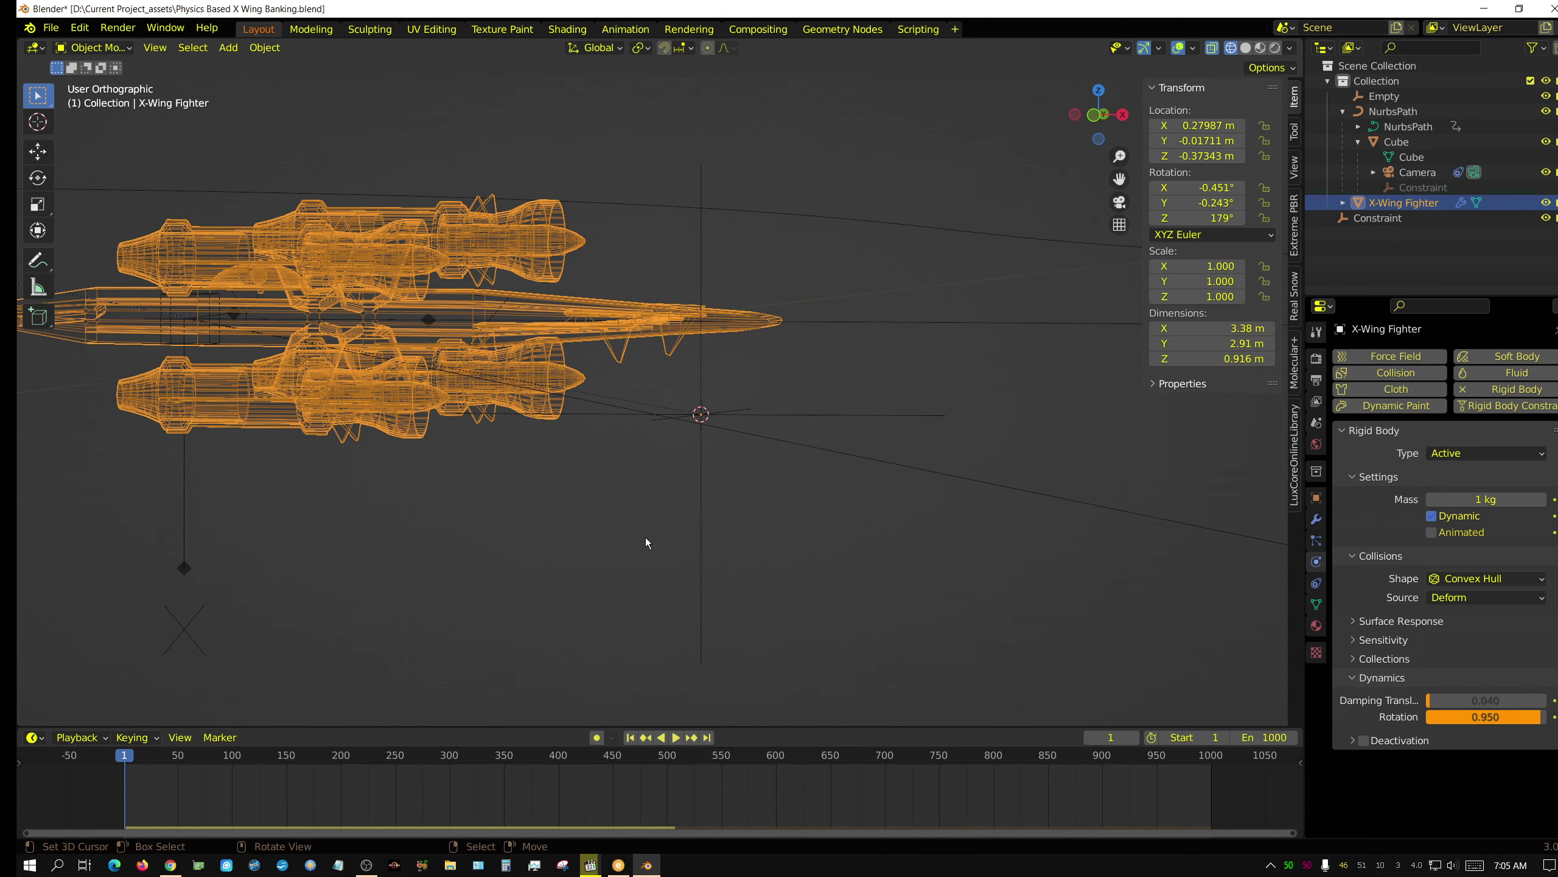
key("KP_1")
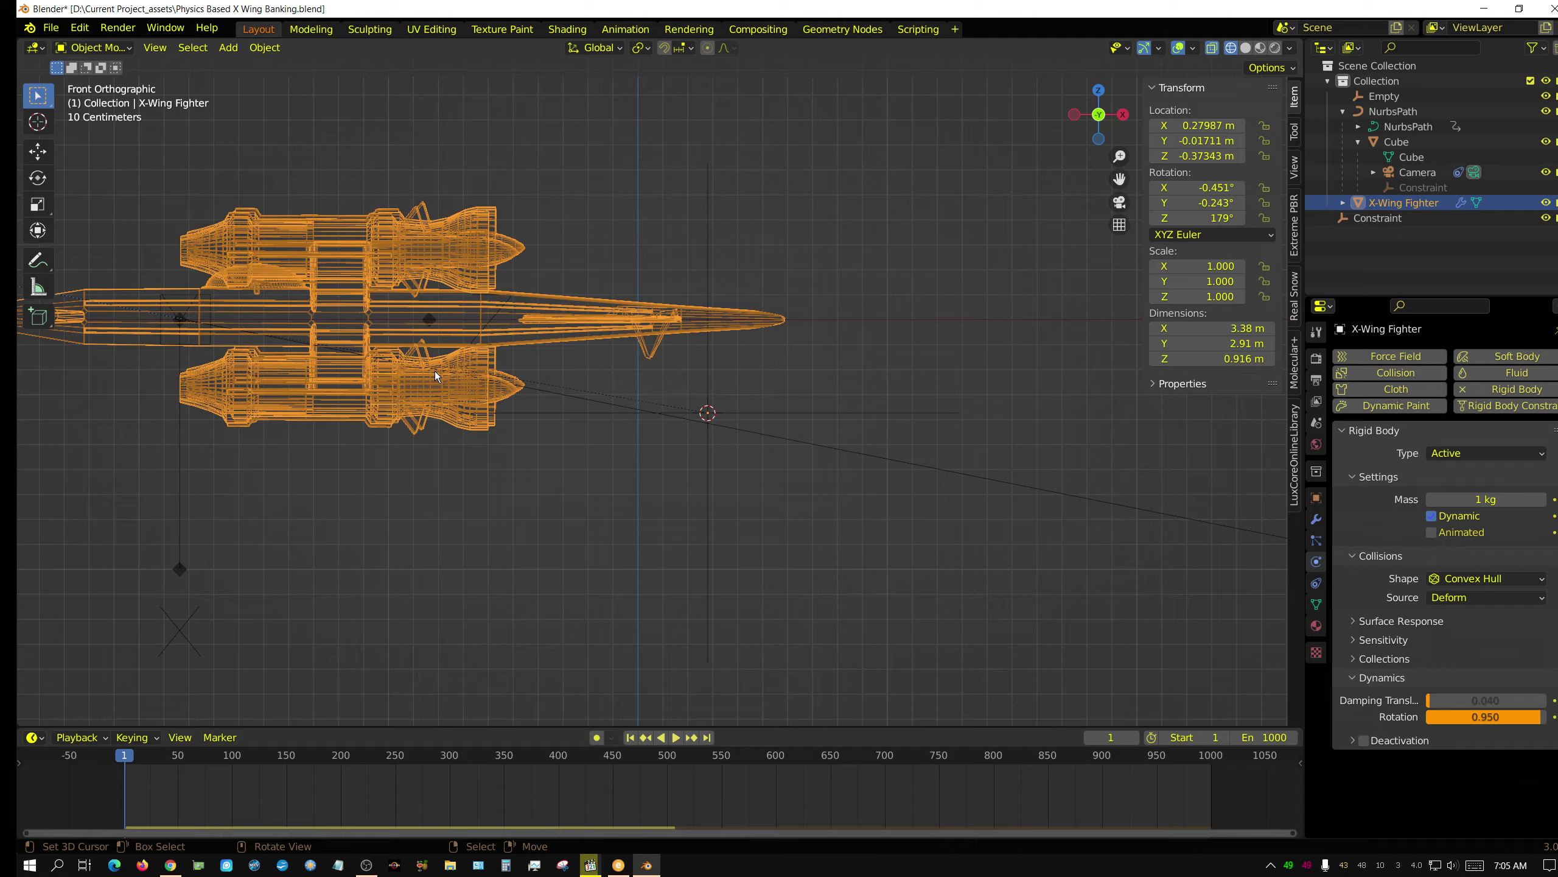
Orbit around the ship, zoom out, and snap to Top Orthographic to show the winding path.
middle_click_drag(432, 530, 599, 536)
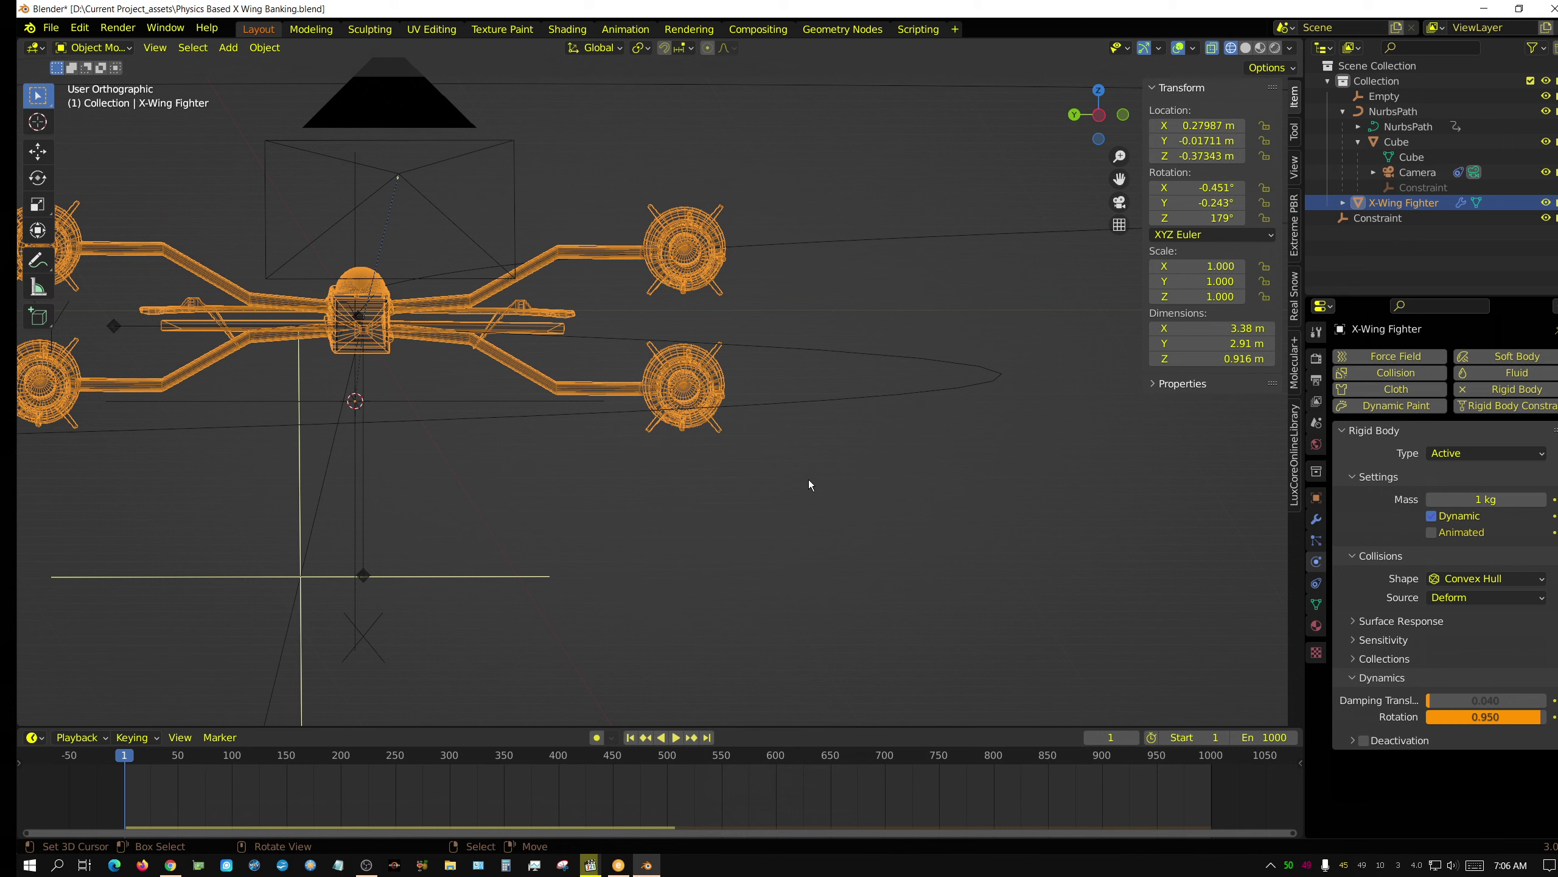
middle_click_drag(808, 482, 628, 495)
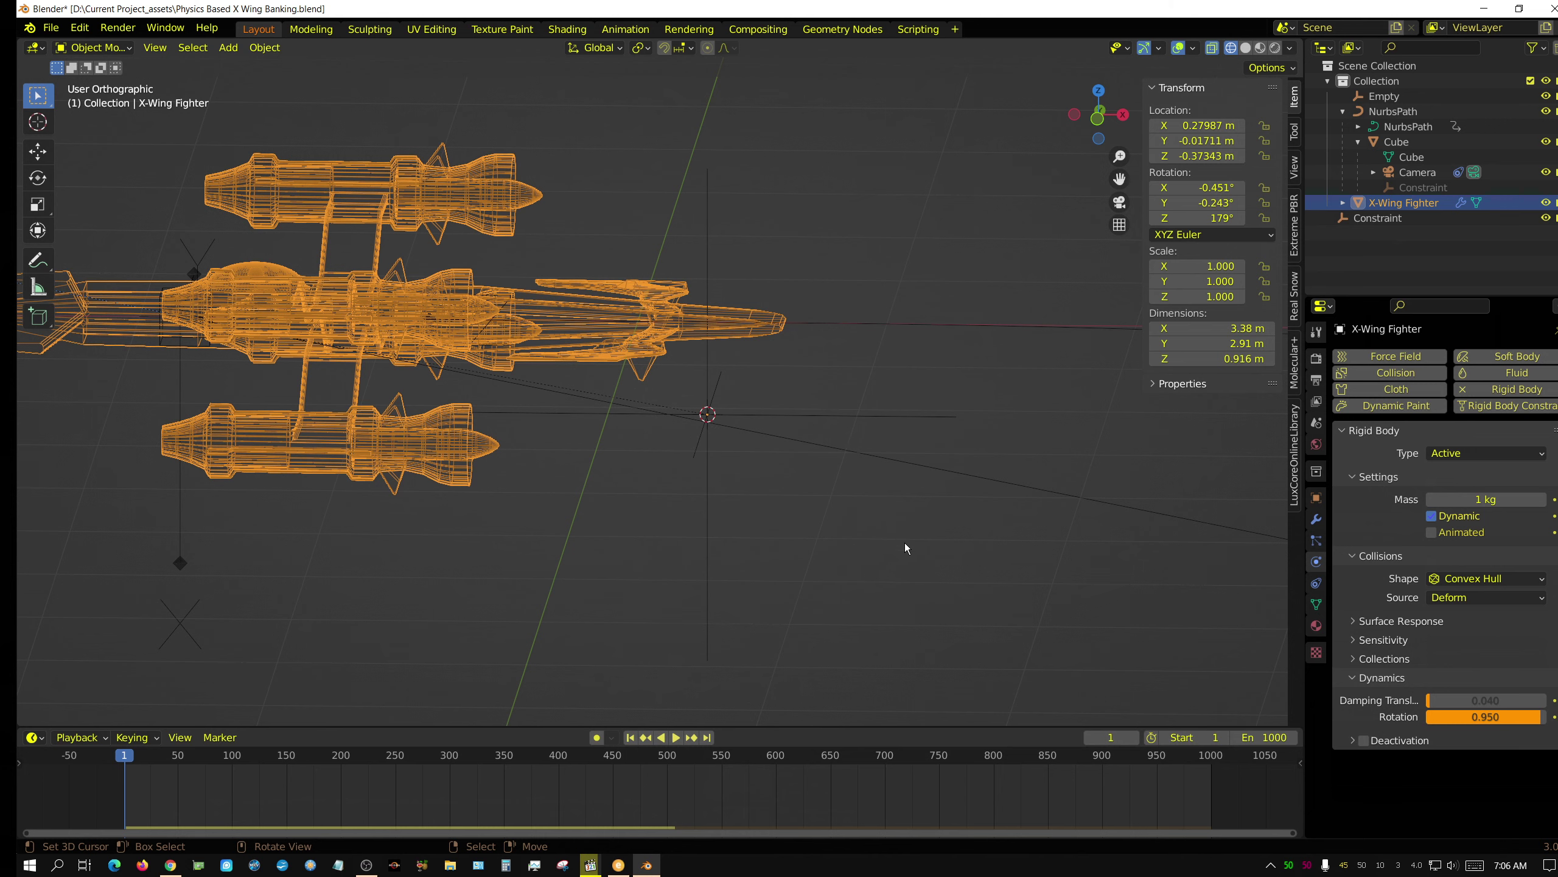
middle_click_drag(904, 542, 895, 527)
scroll(896, 527, "down", 8)
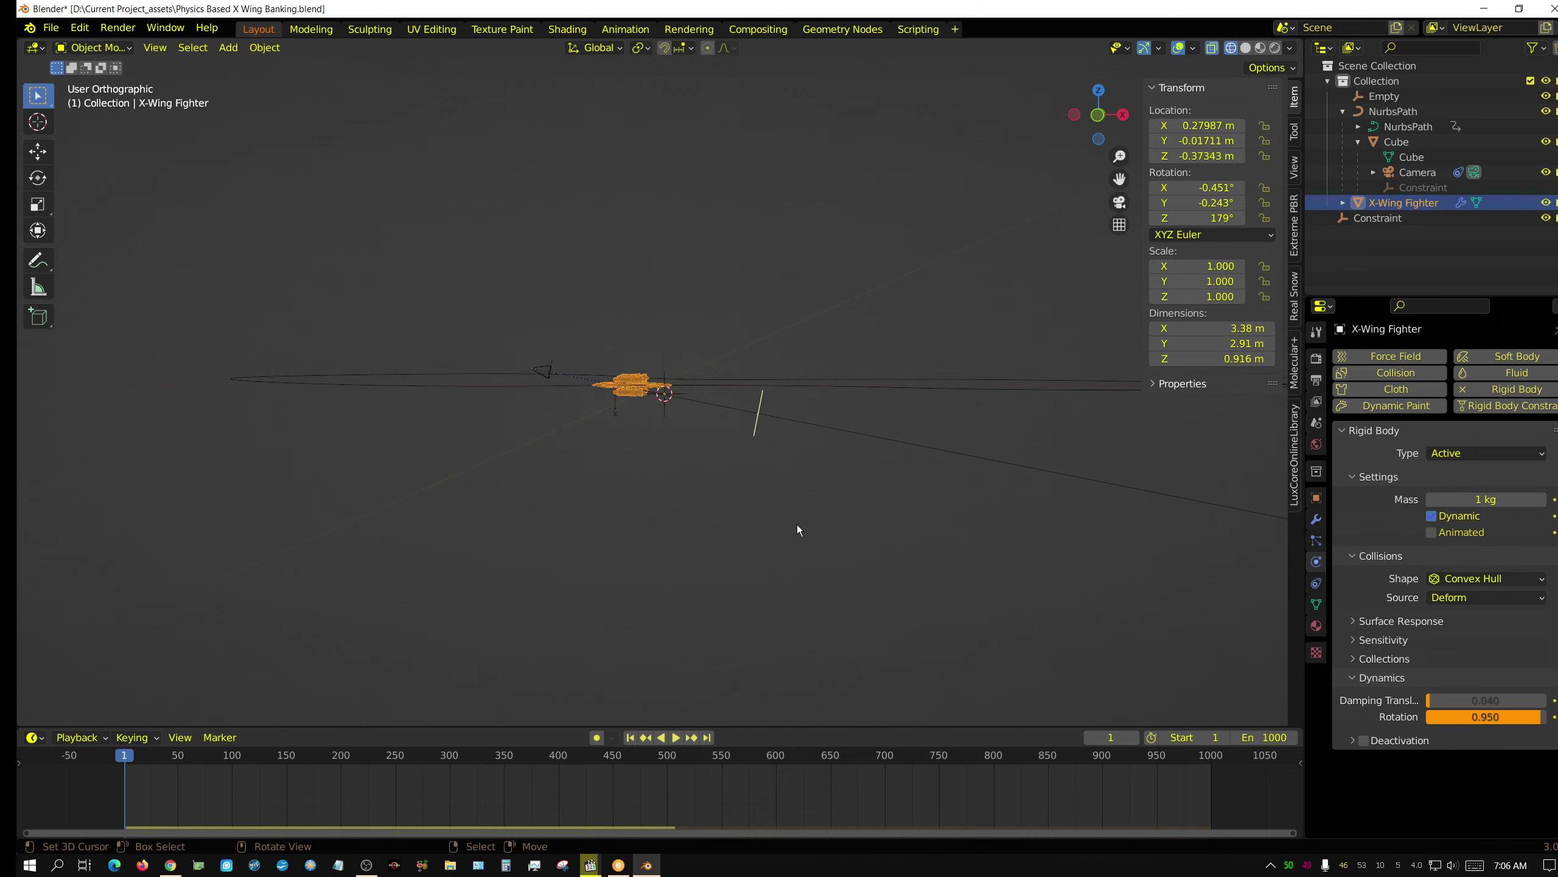
key("KP_7")
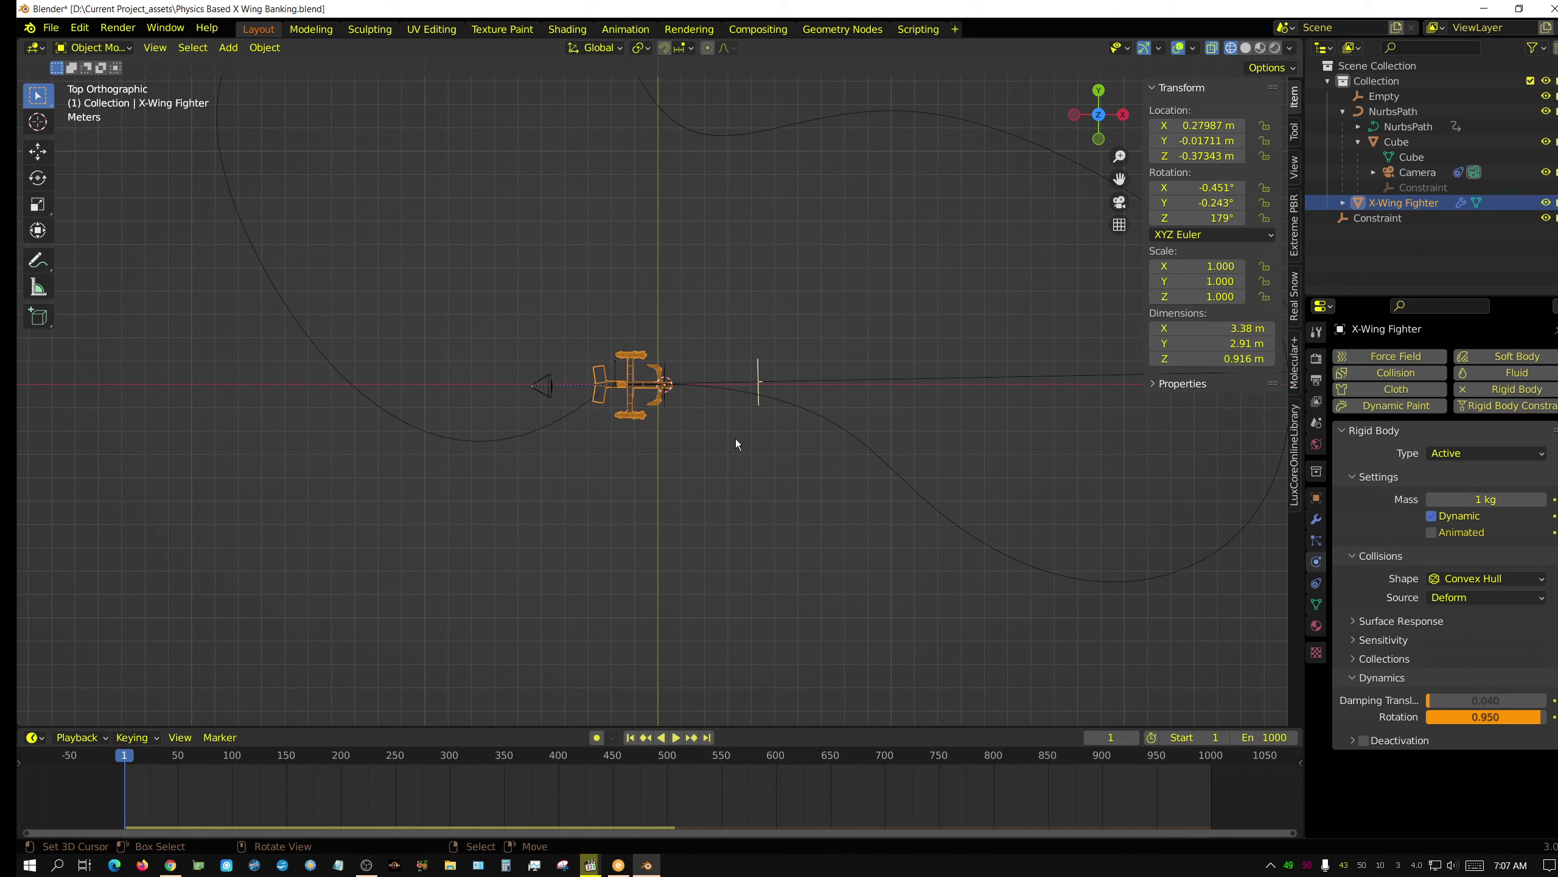
Switch the viewport to Solid shading and look through the scene camera.
left_click(1245, 48)
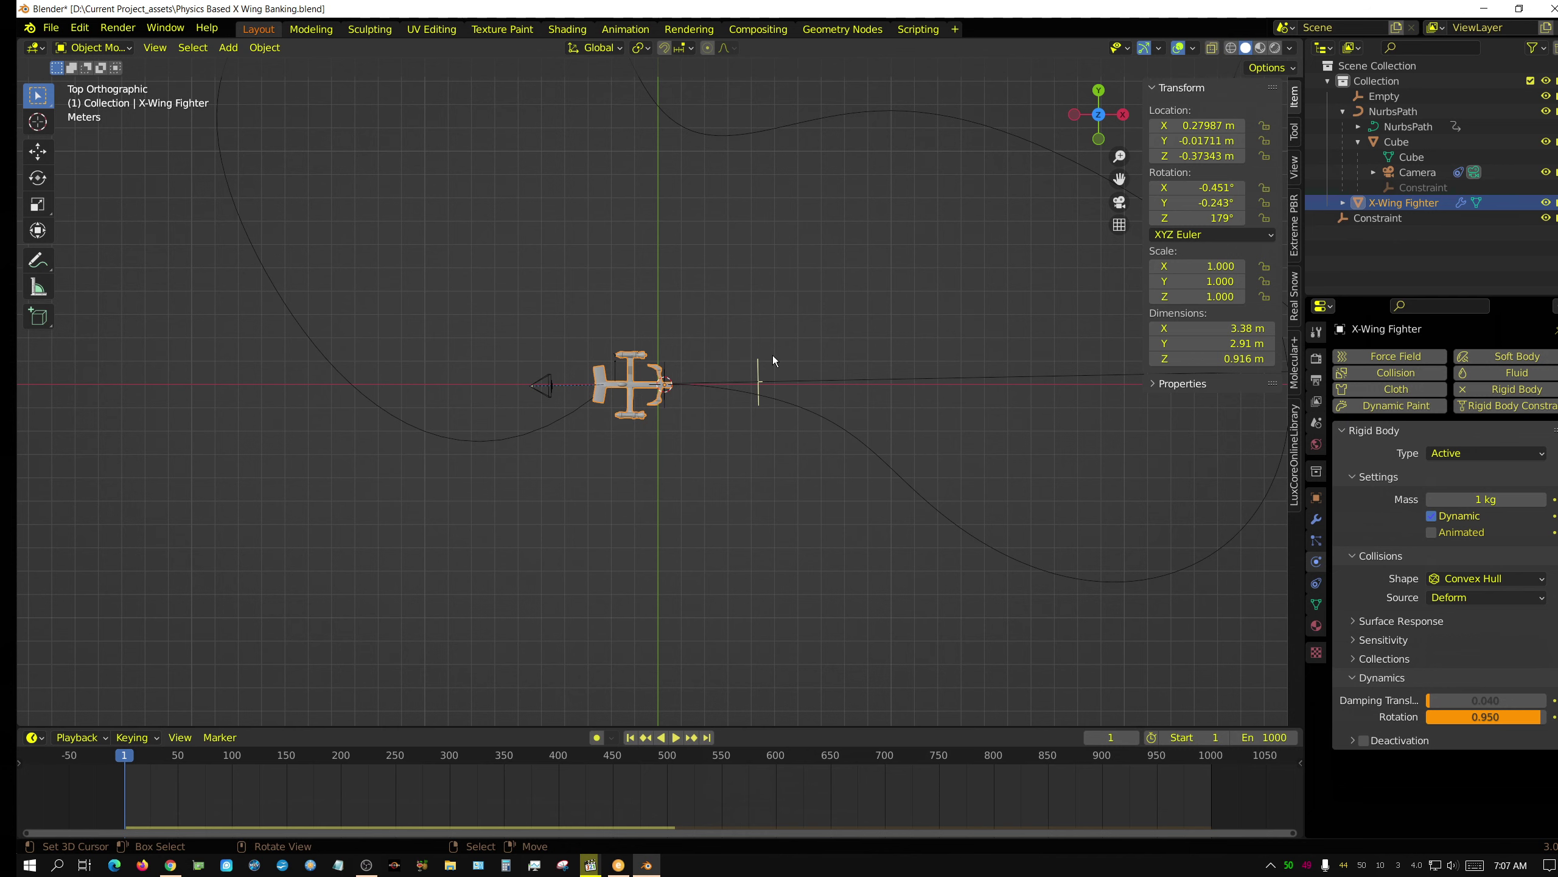
key("KP_0")
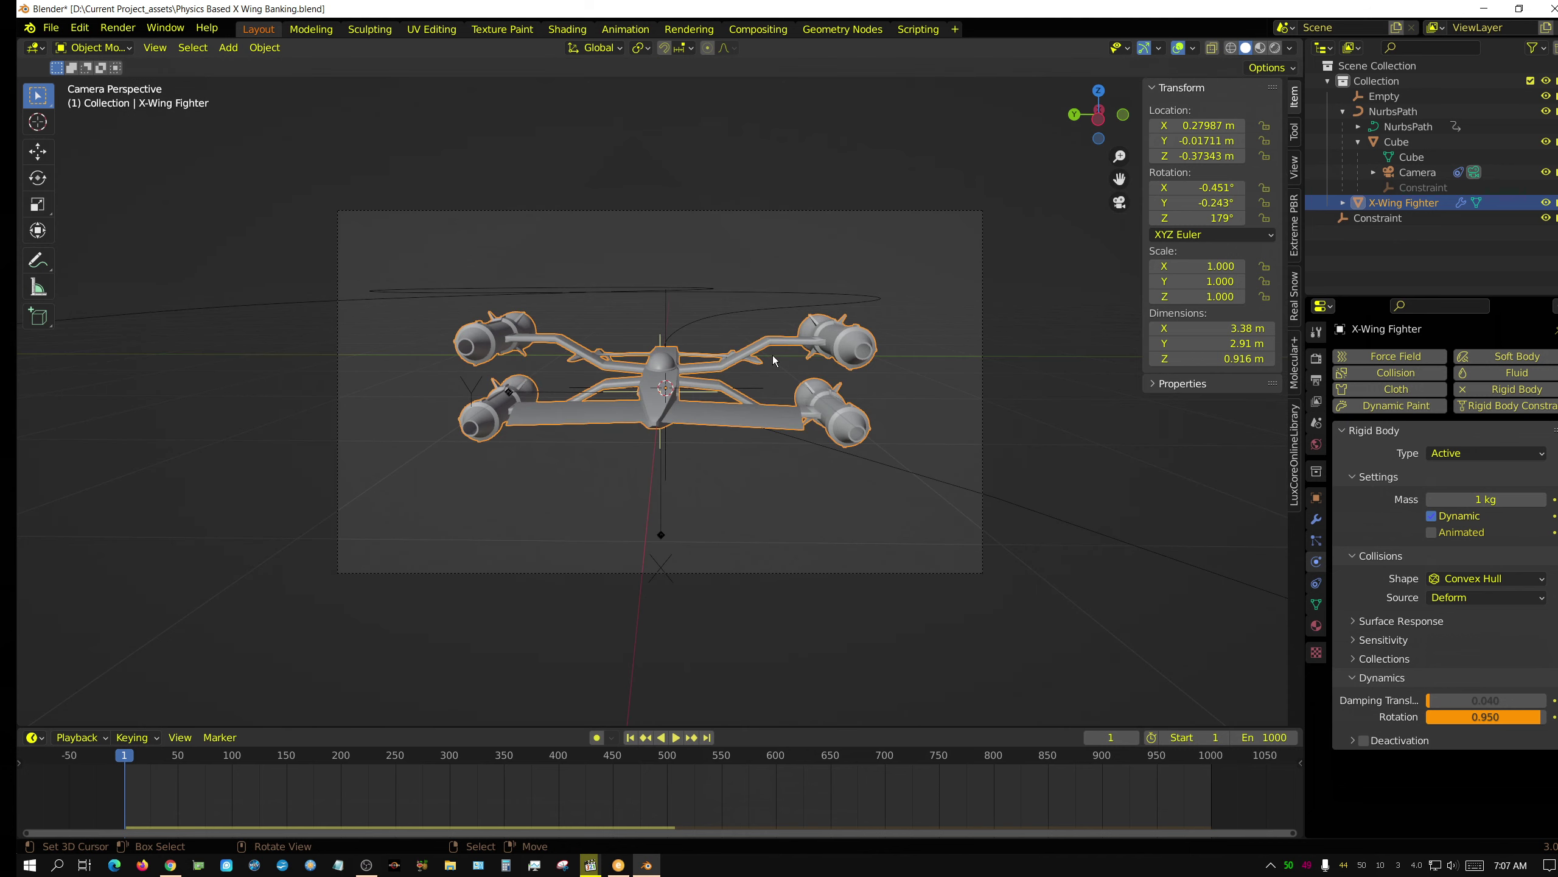
left_click(678, 737)
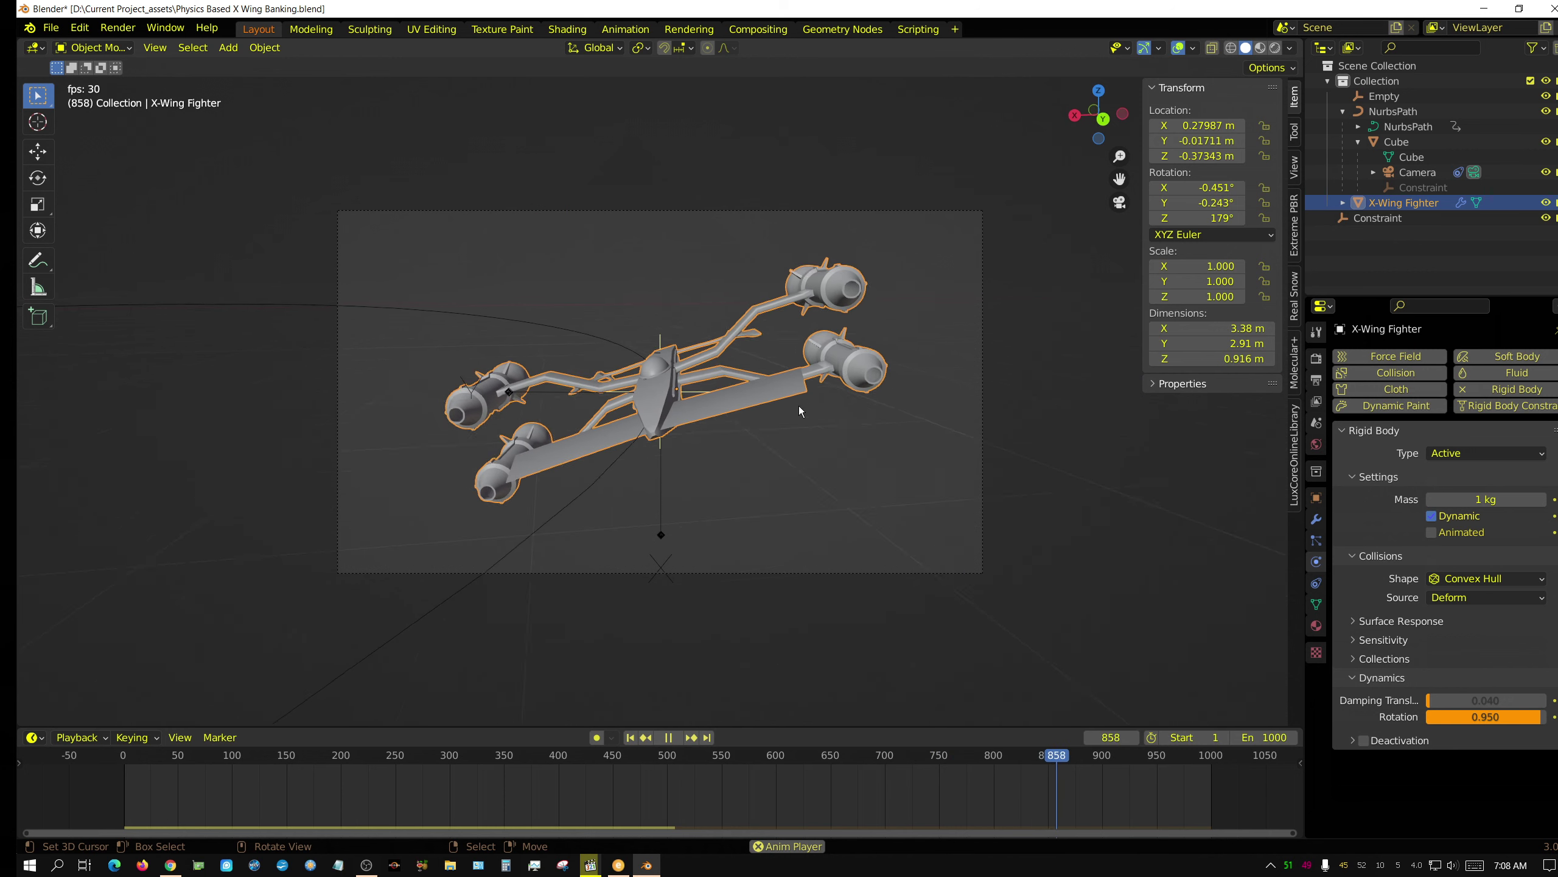
left_click(669, 737)
left_click(630, 737)
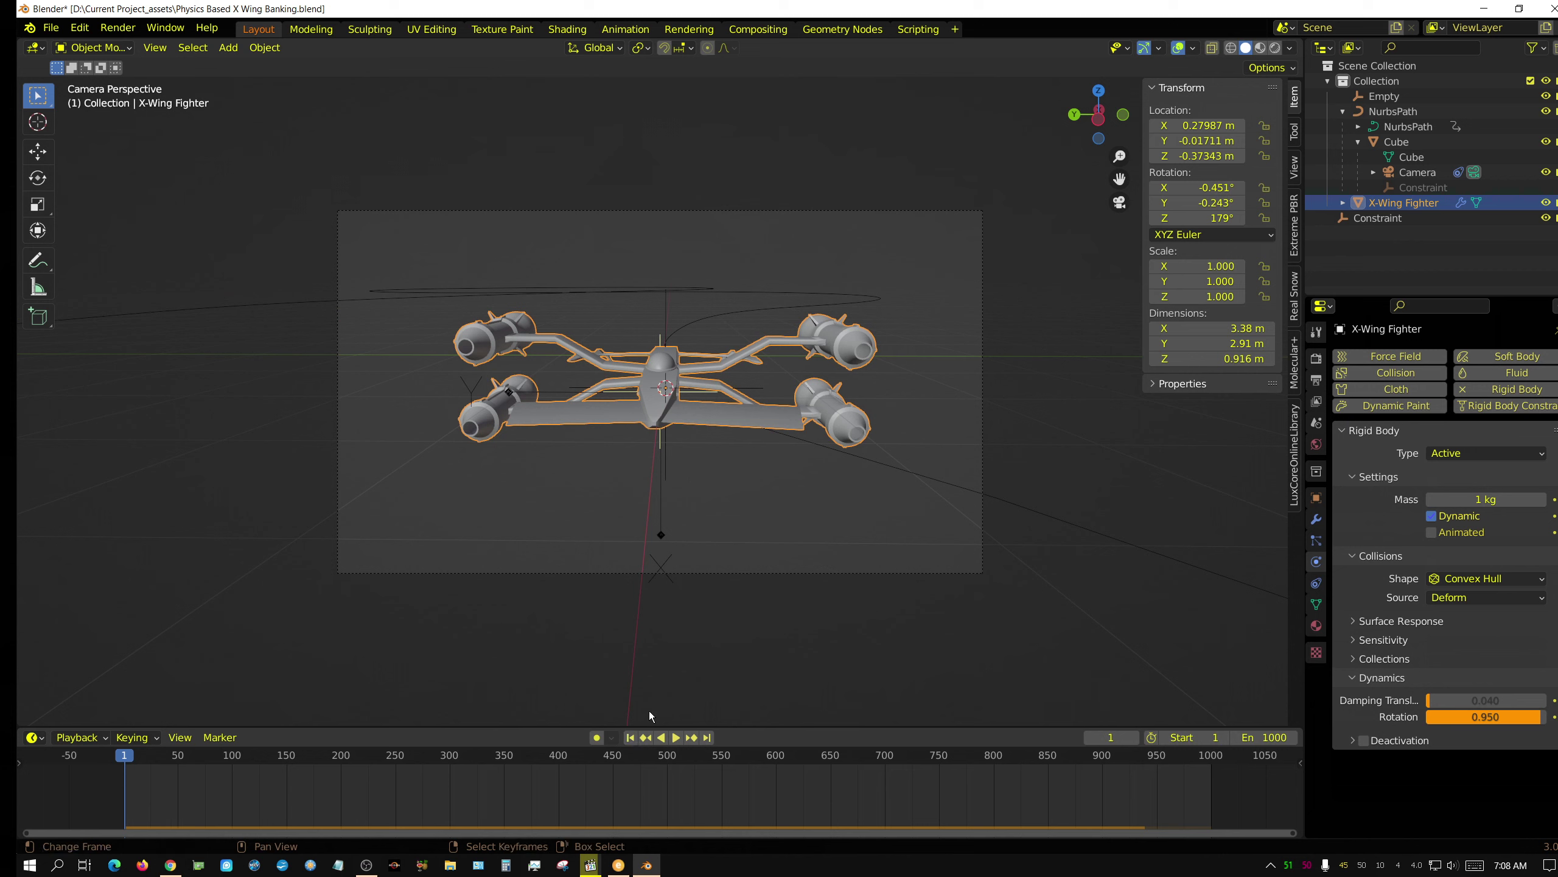
left_click(1495, 715)
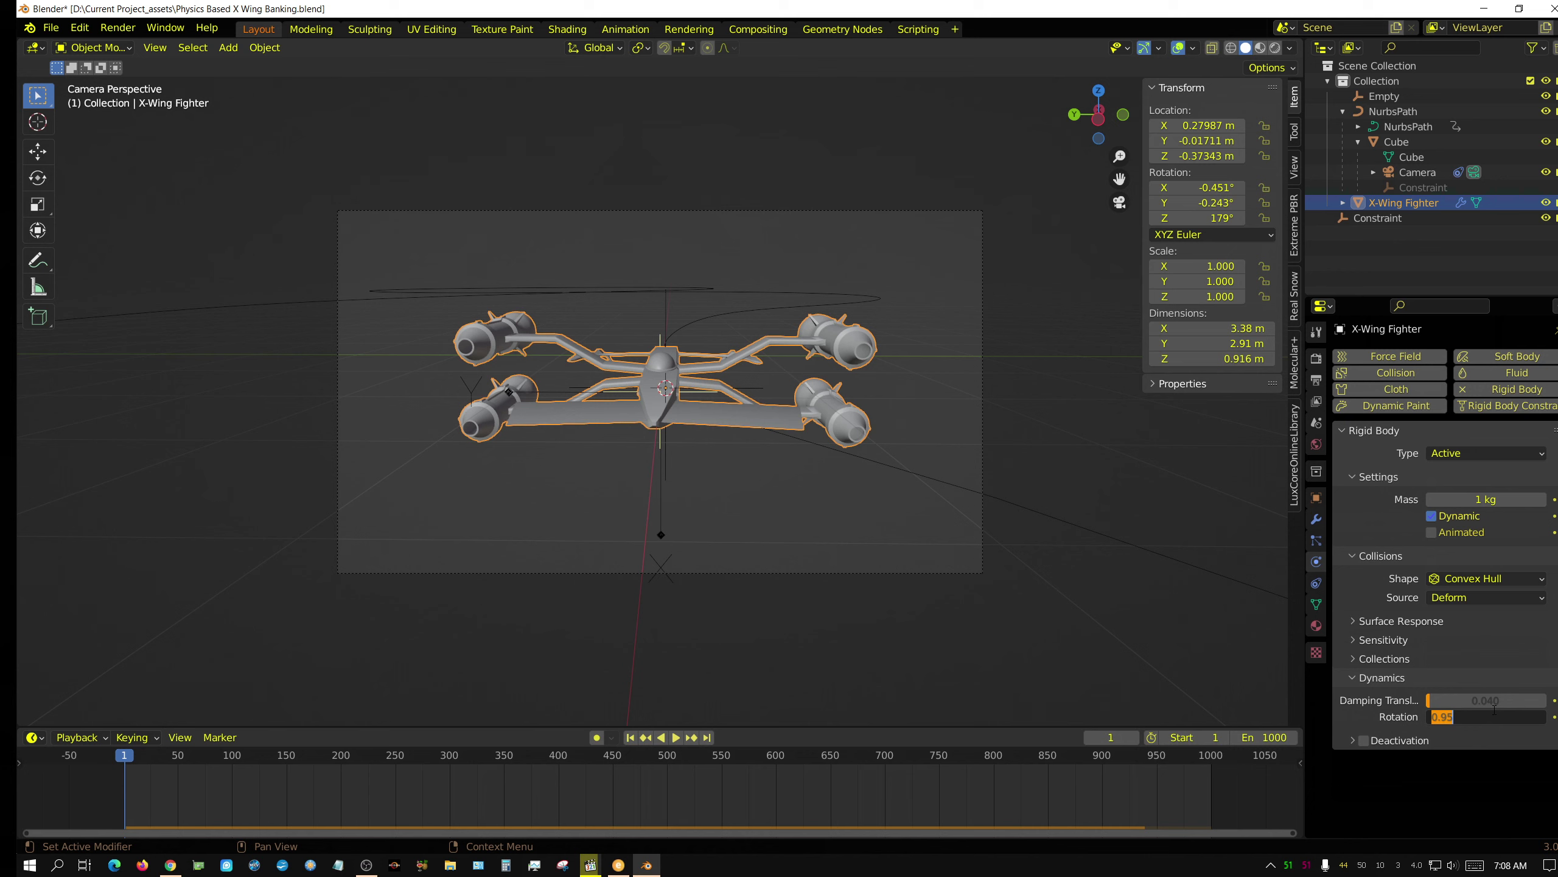
type("0.5")
key("Return")
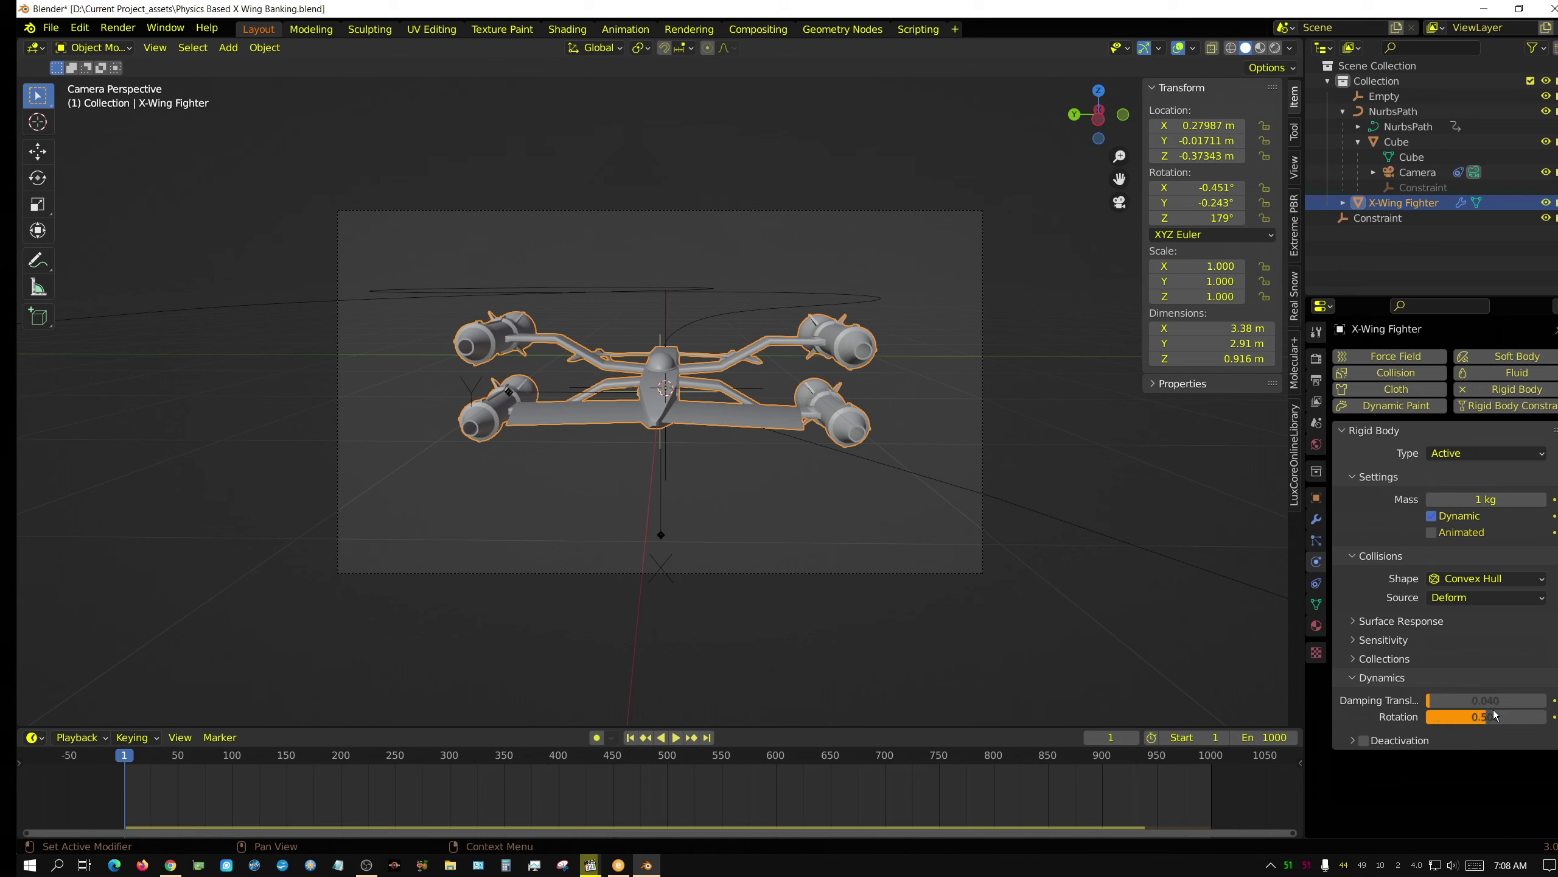
left_click(677, 738)
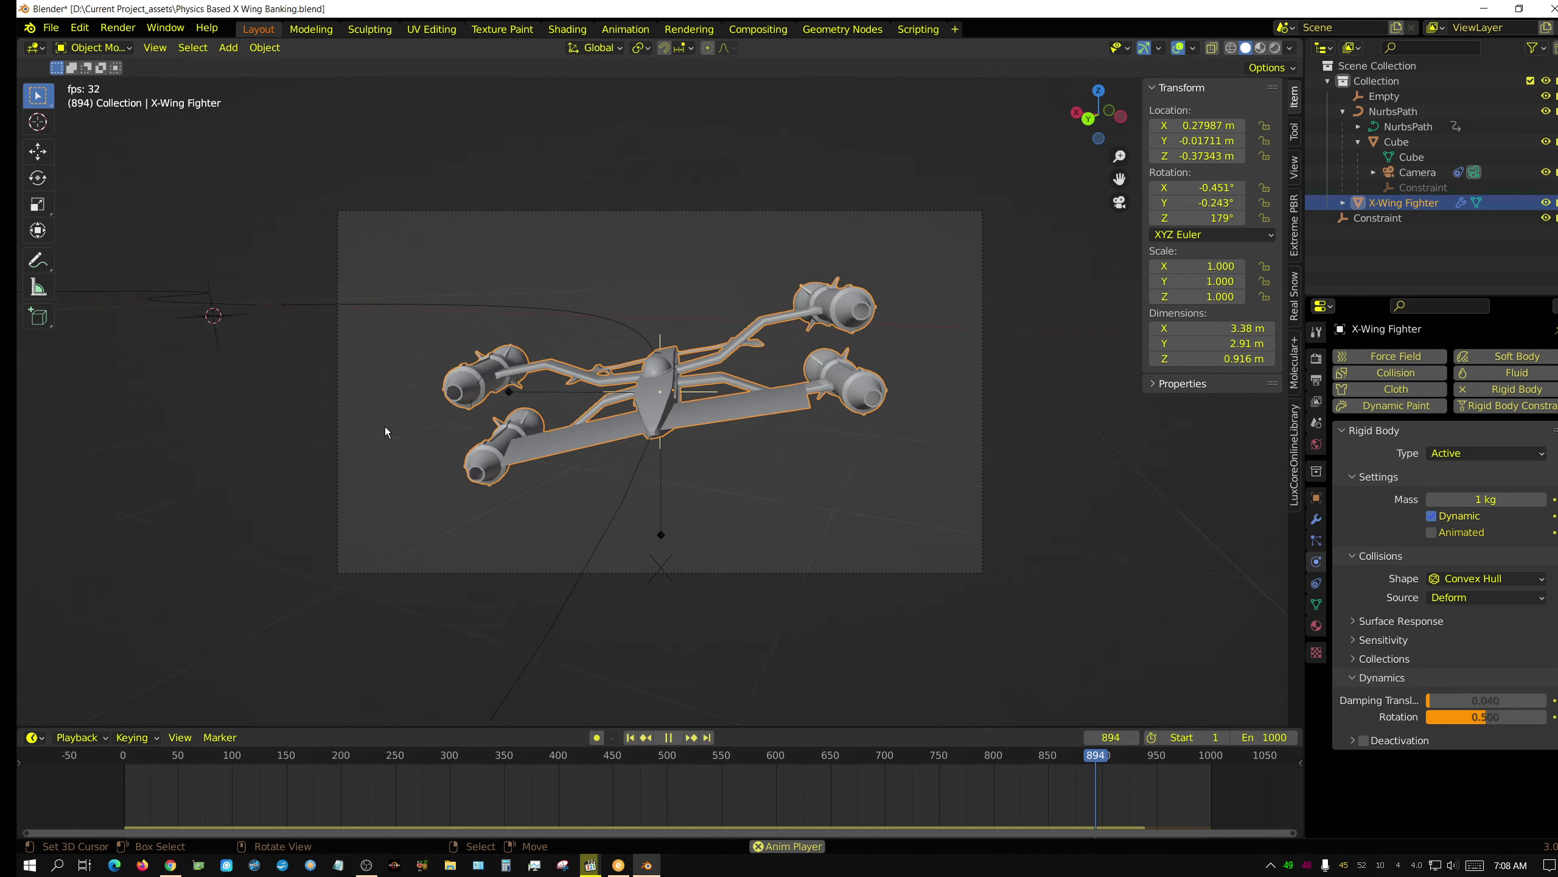
left_click(669, 737)
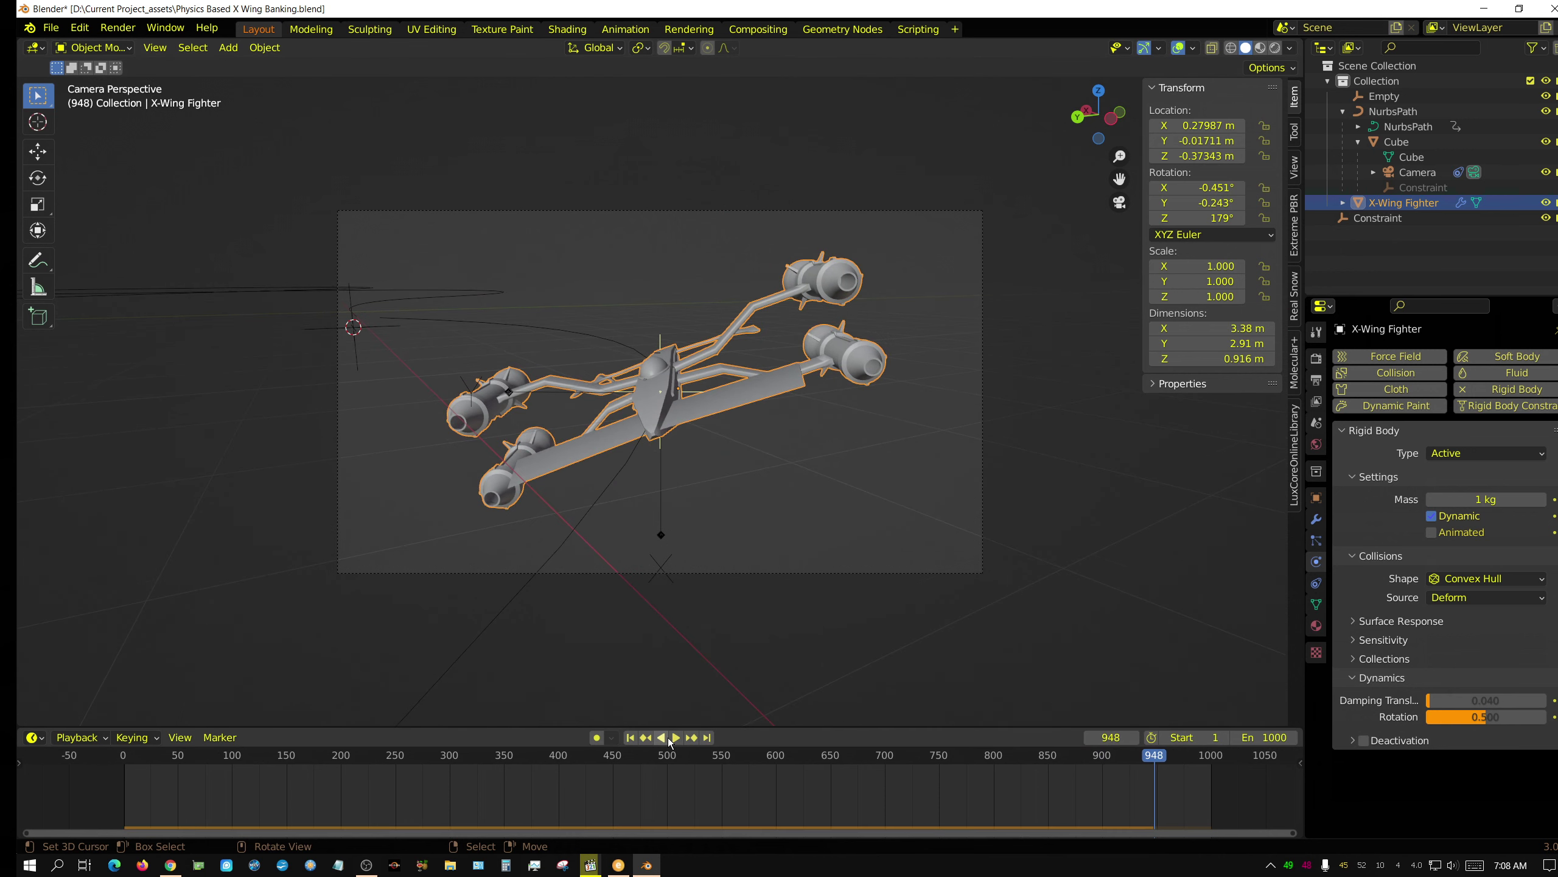
left_click(630, 738)
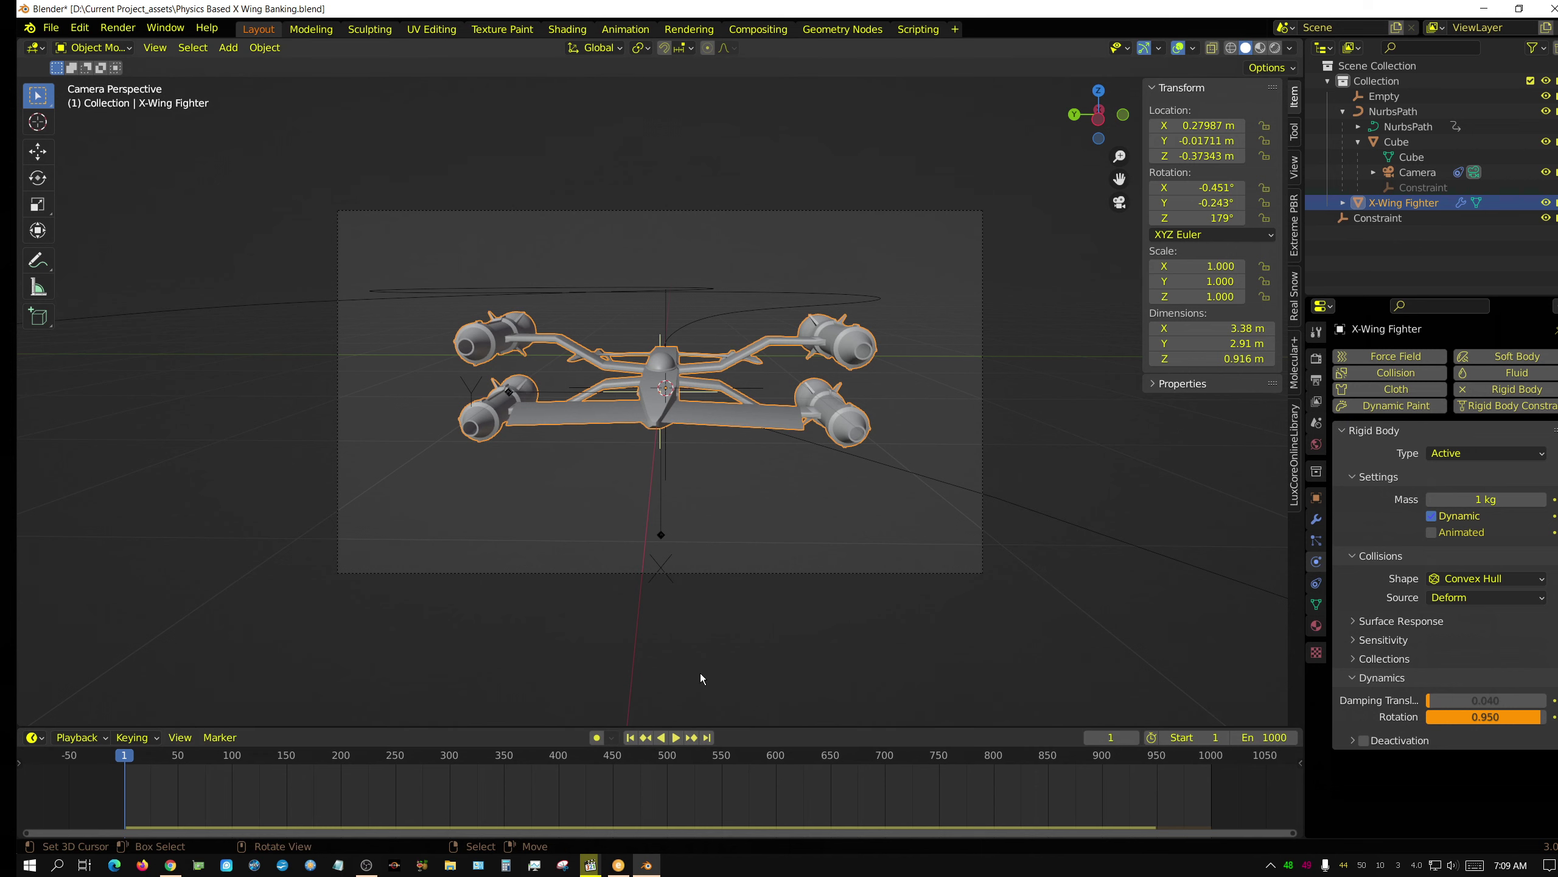
In top view, frame the whole path, select the NurbsPath, and enter Edit Mode.
key("KP_7")
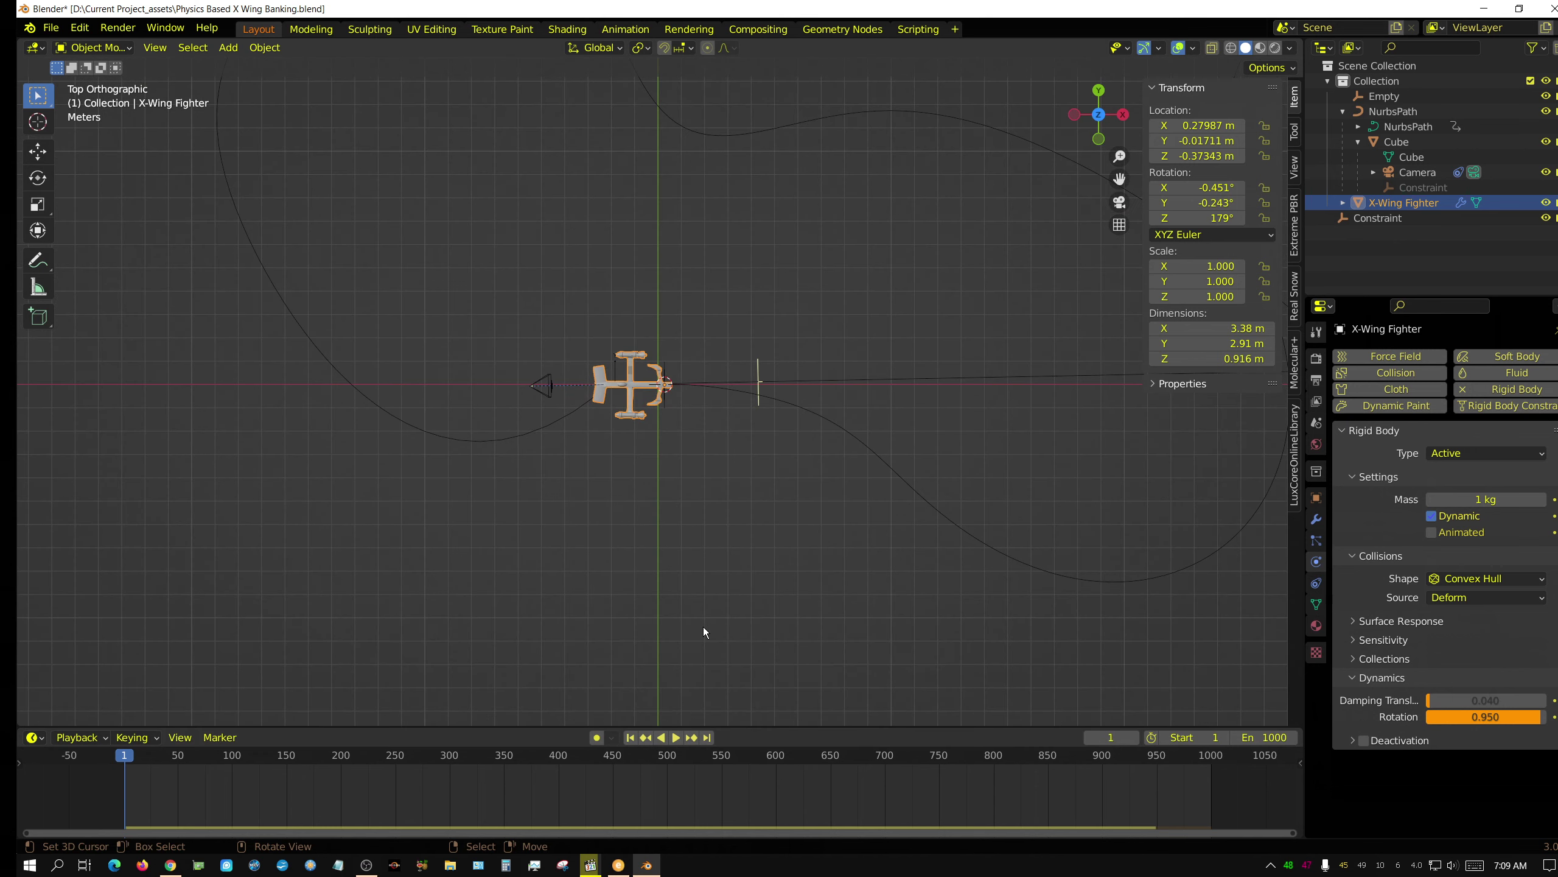
scroll(769, 594, "down", 2)
middle_click_drag(801, 570, 717, 600, "shift")
left_click(694, 327)
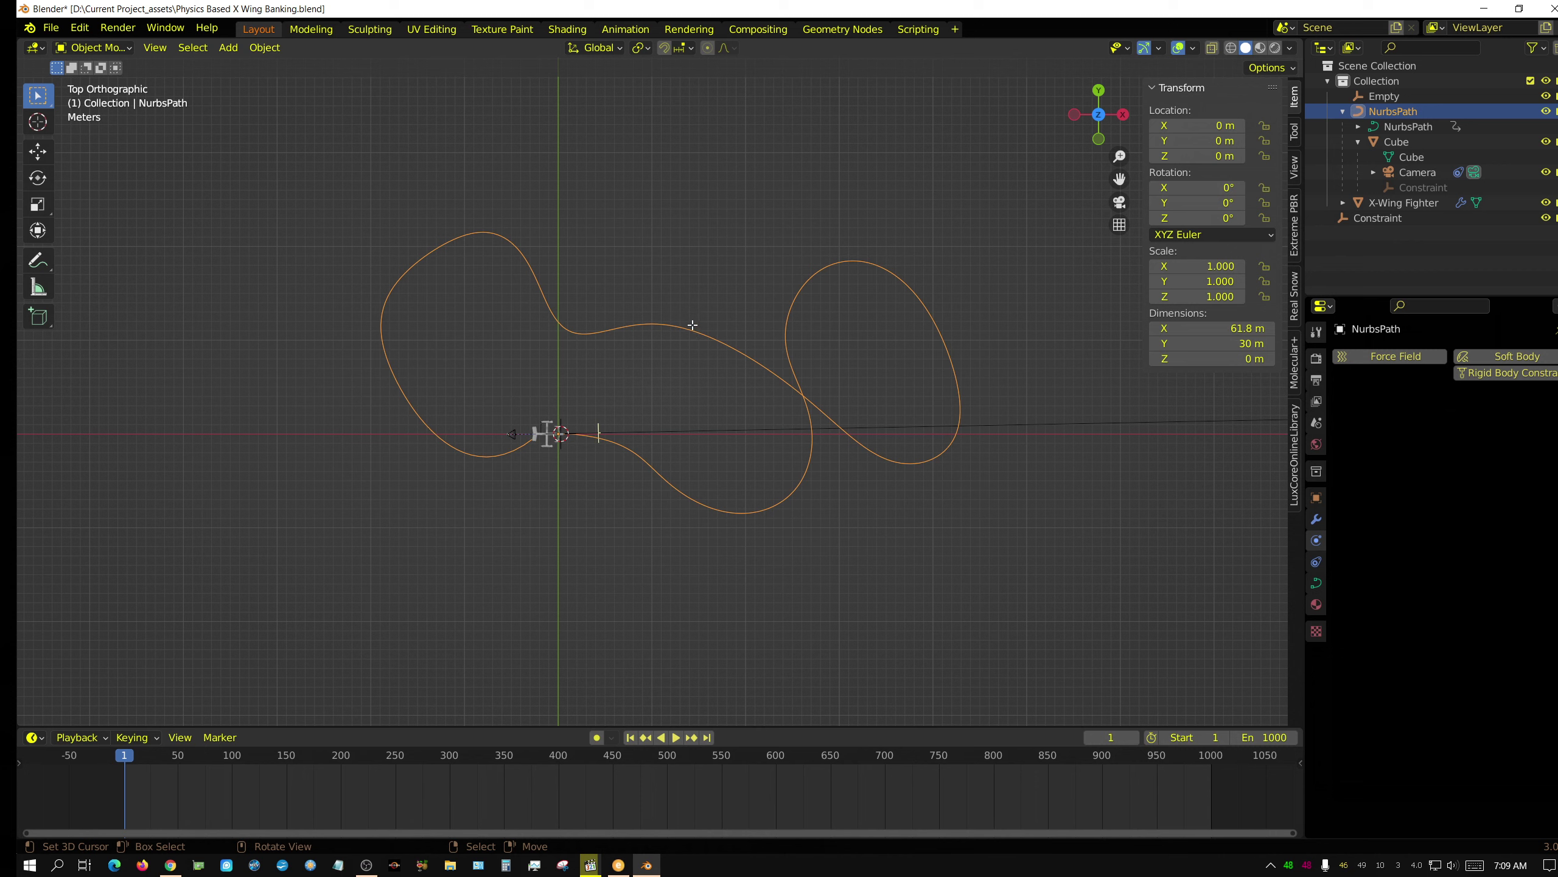
key("Tab")
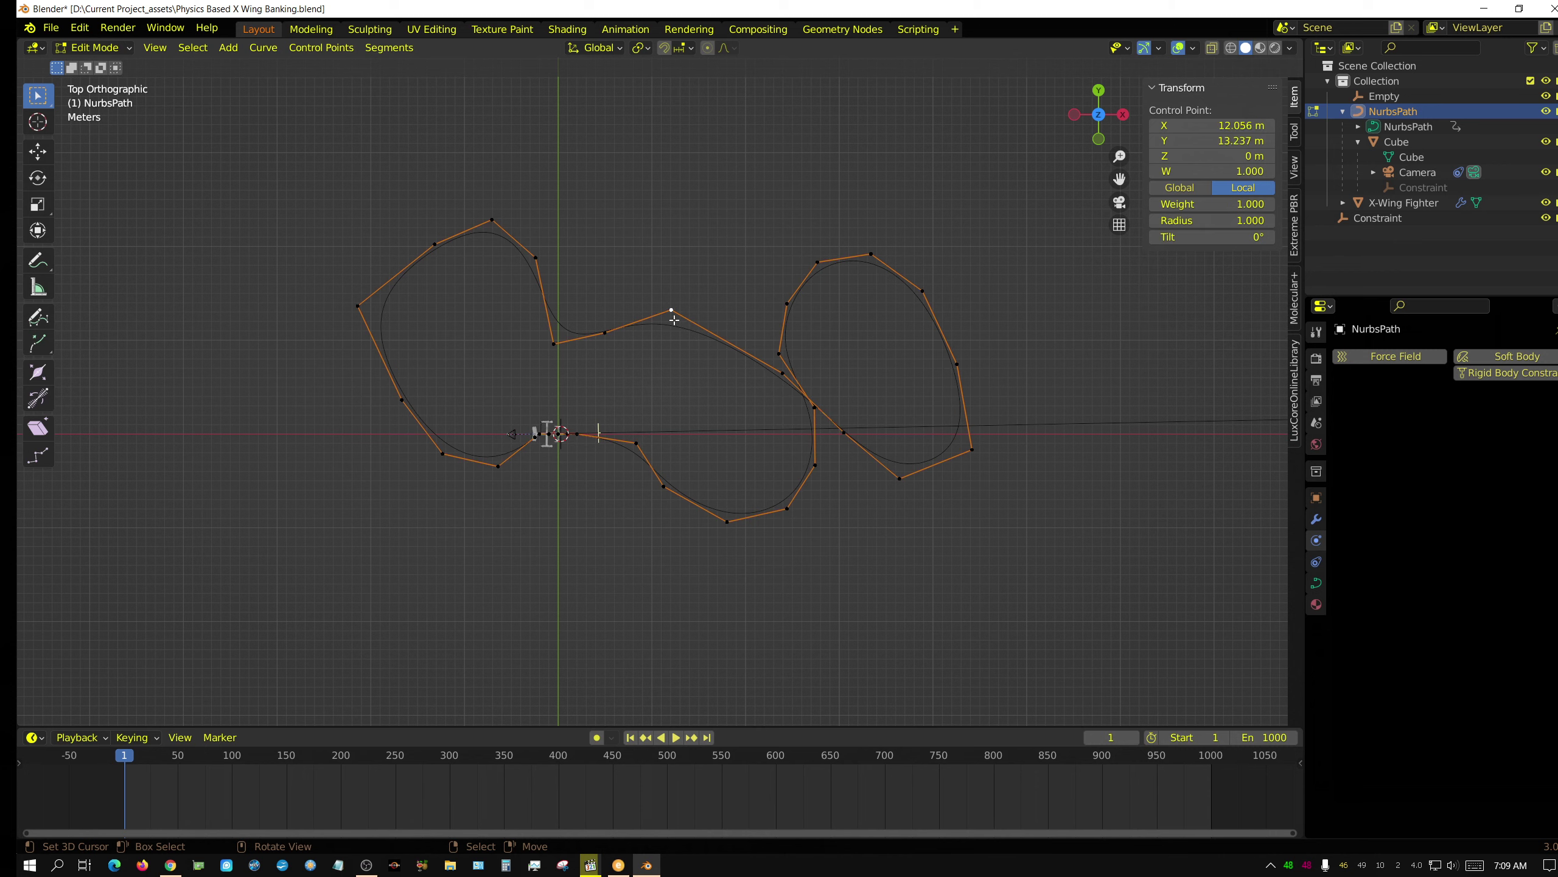
Move three control points to raise a tall top peak and widen the right-hand loop.
key("g")
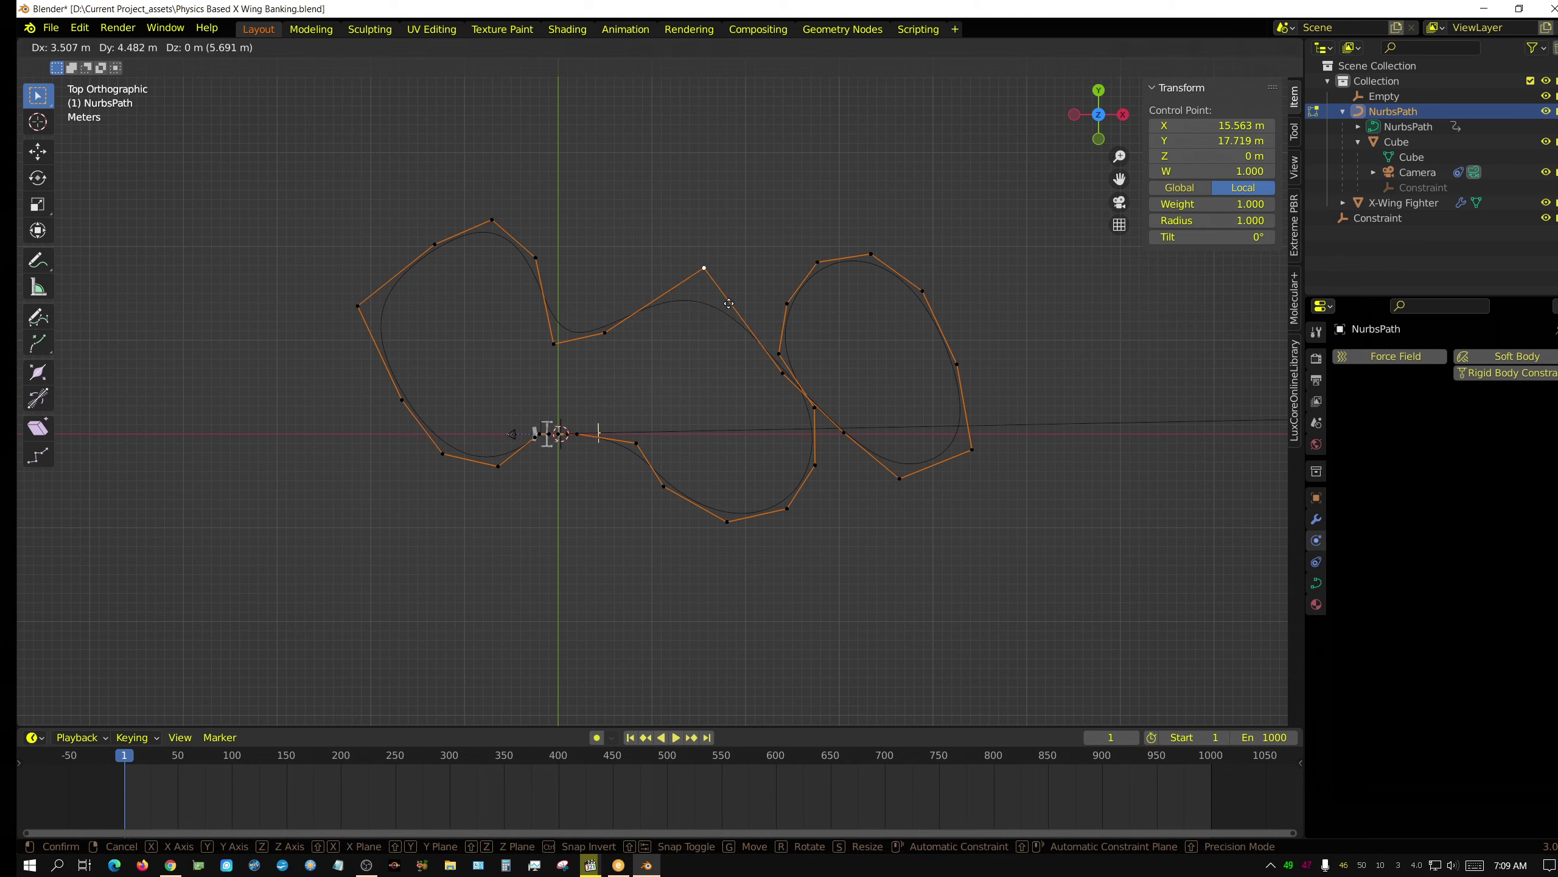
left_click(707, 141)
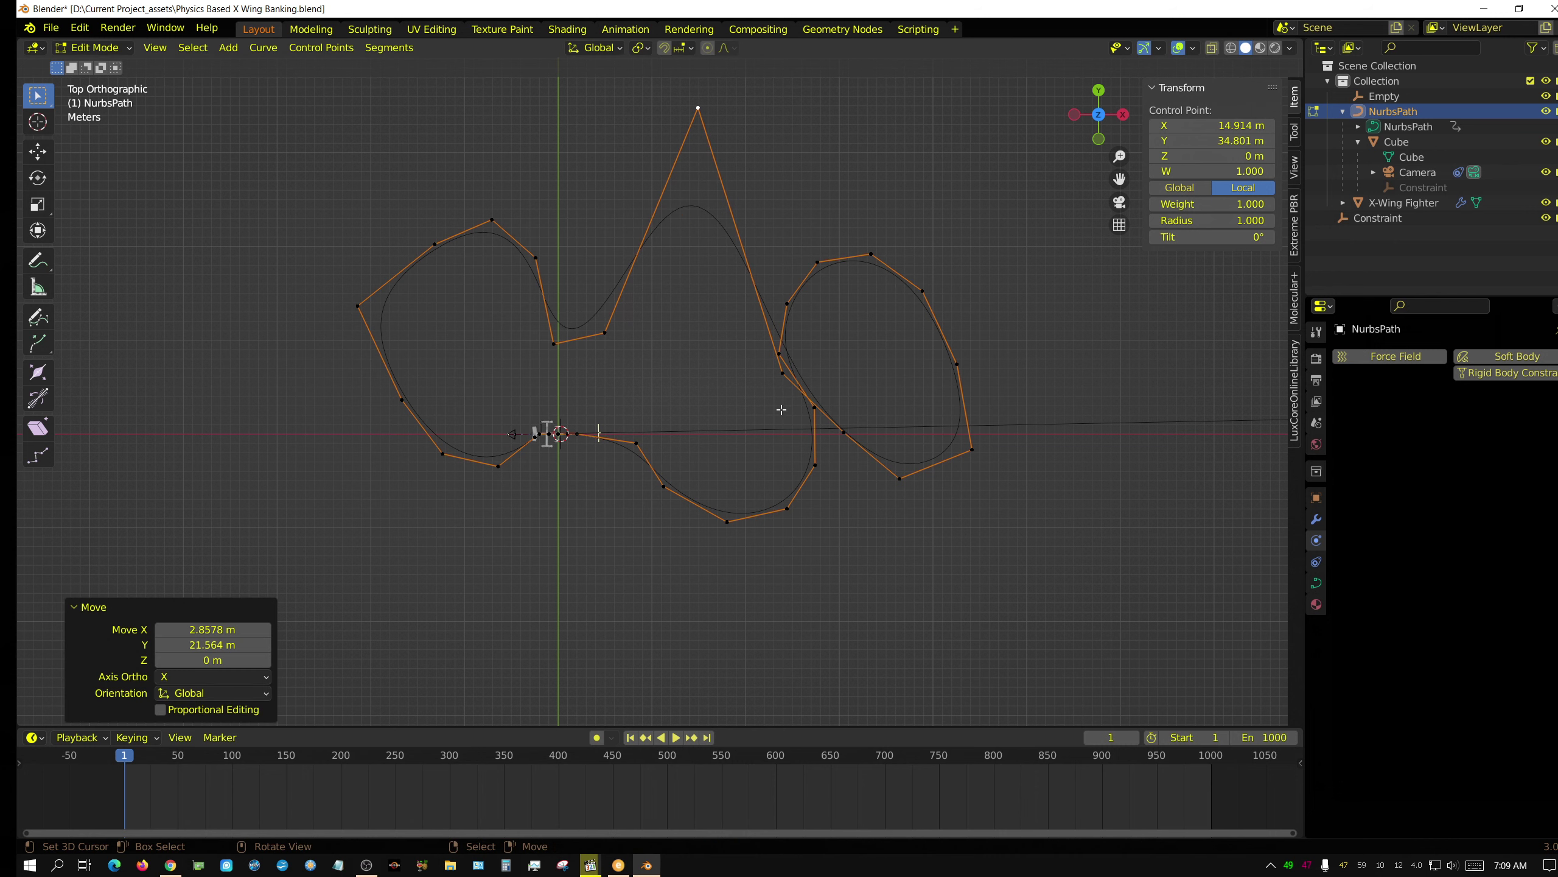
left_click(955, 365)
key("g")
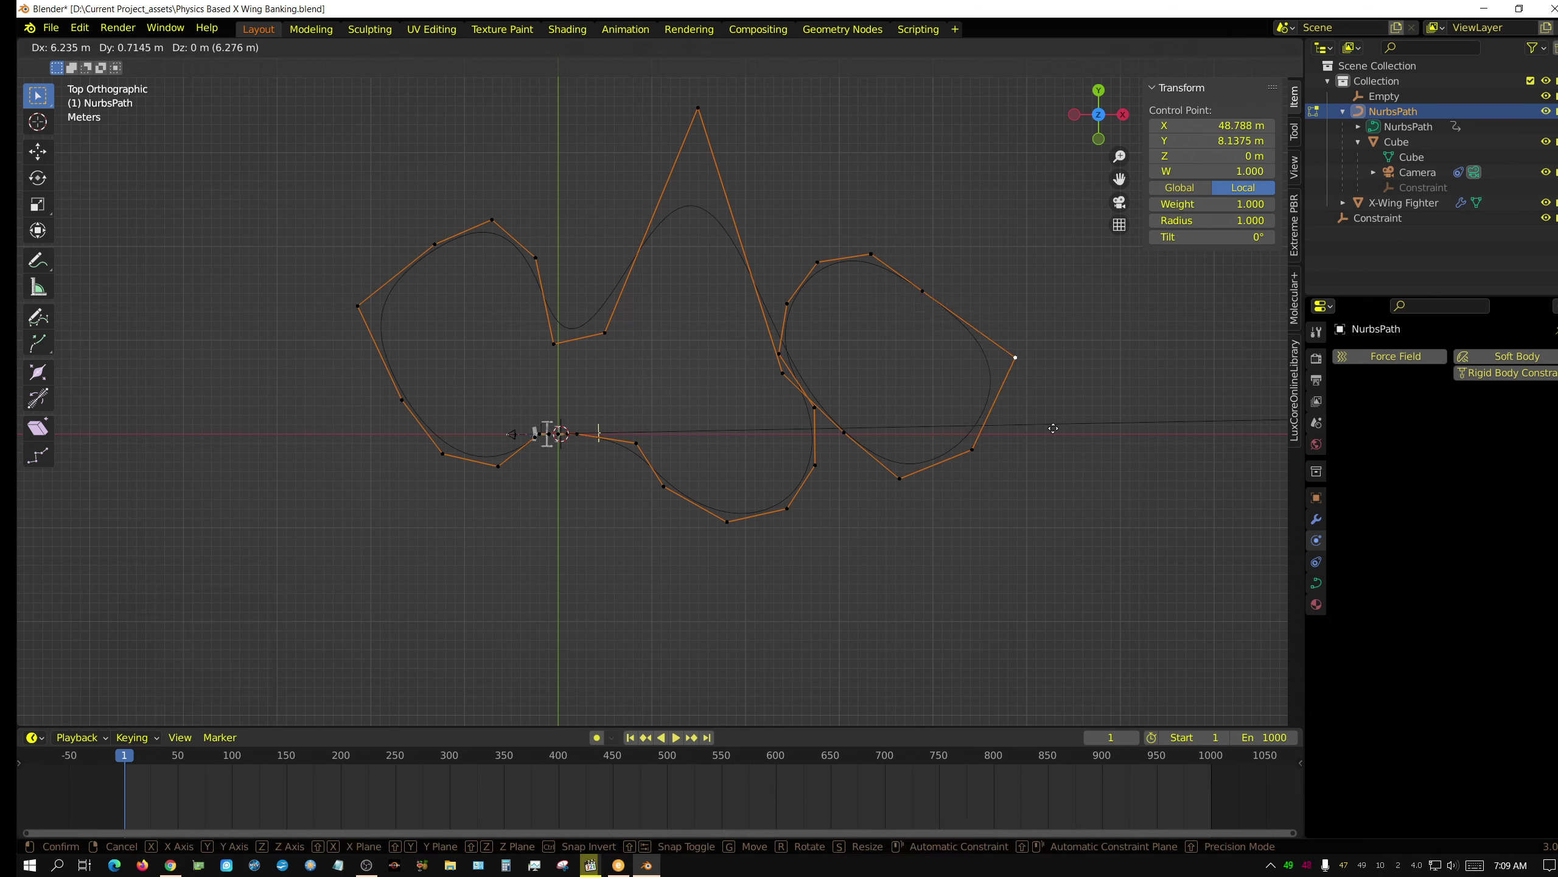
left_click(1109, 414)
left_click(918, 296)
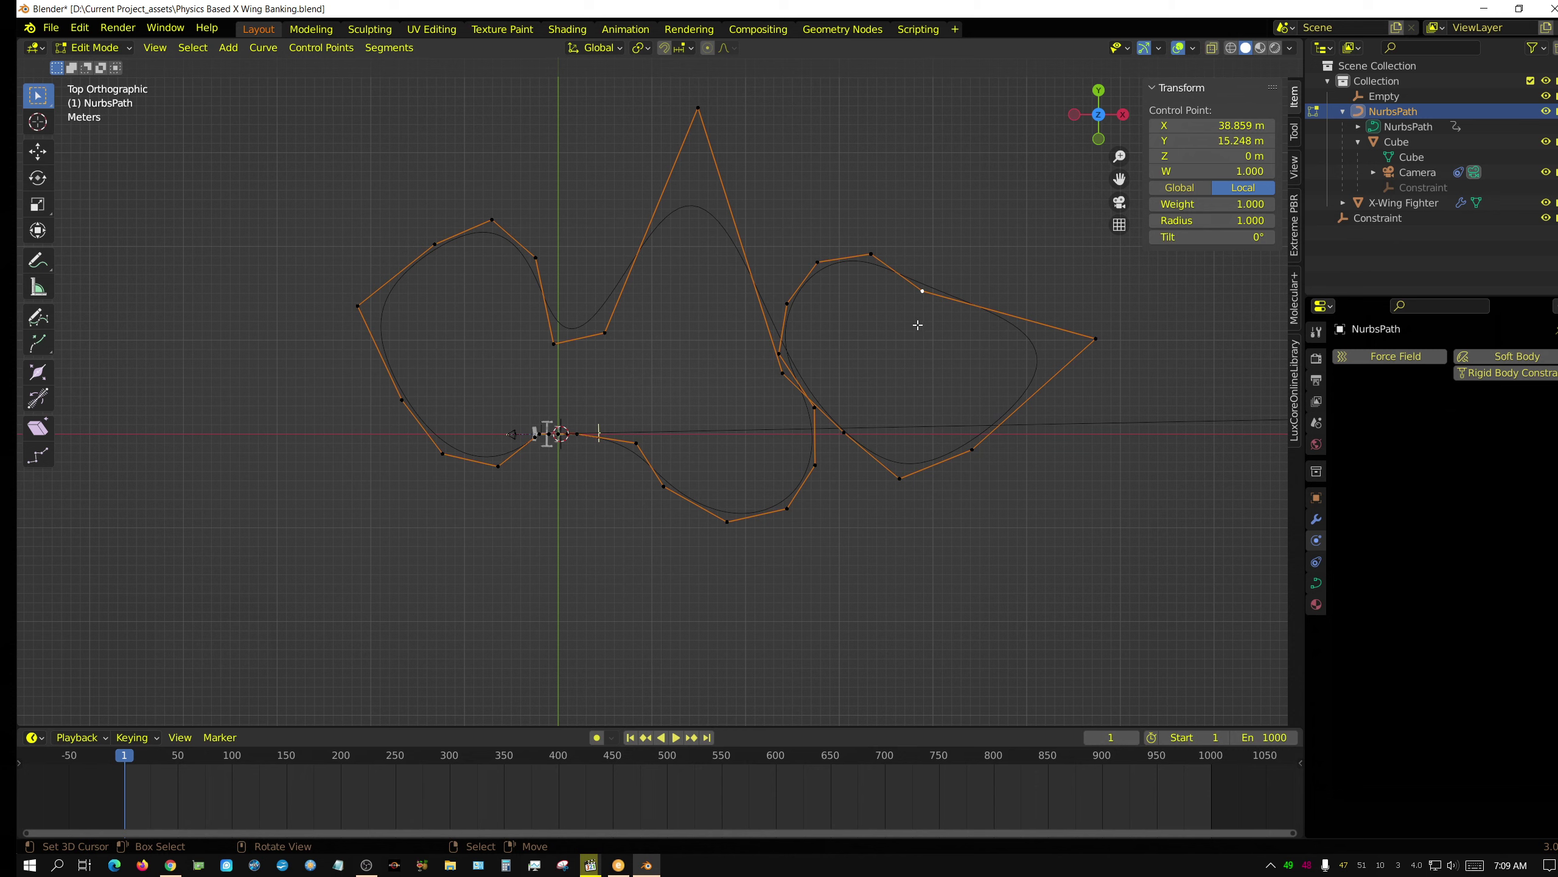
key("g")
left_click(907, 393)
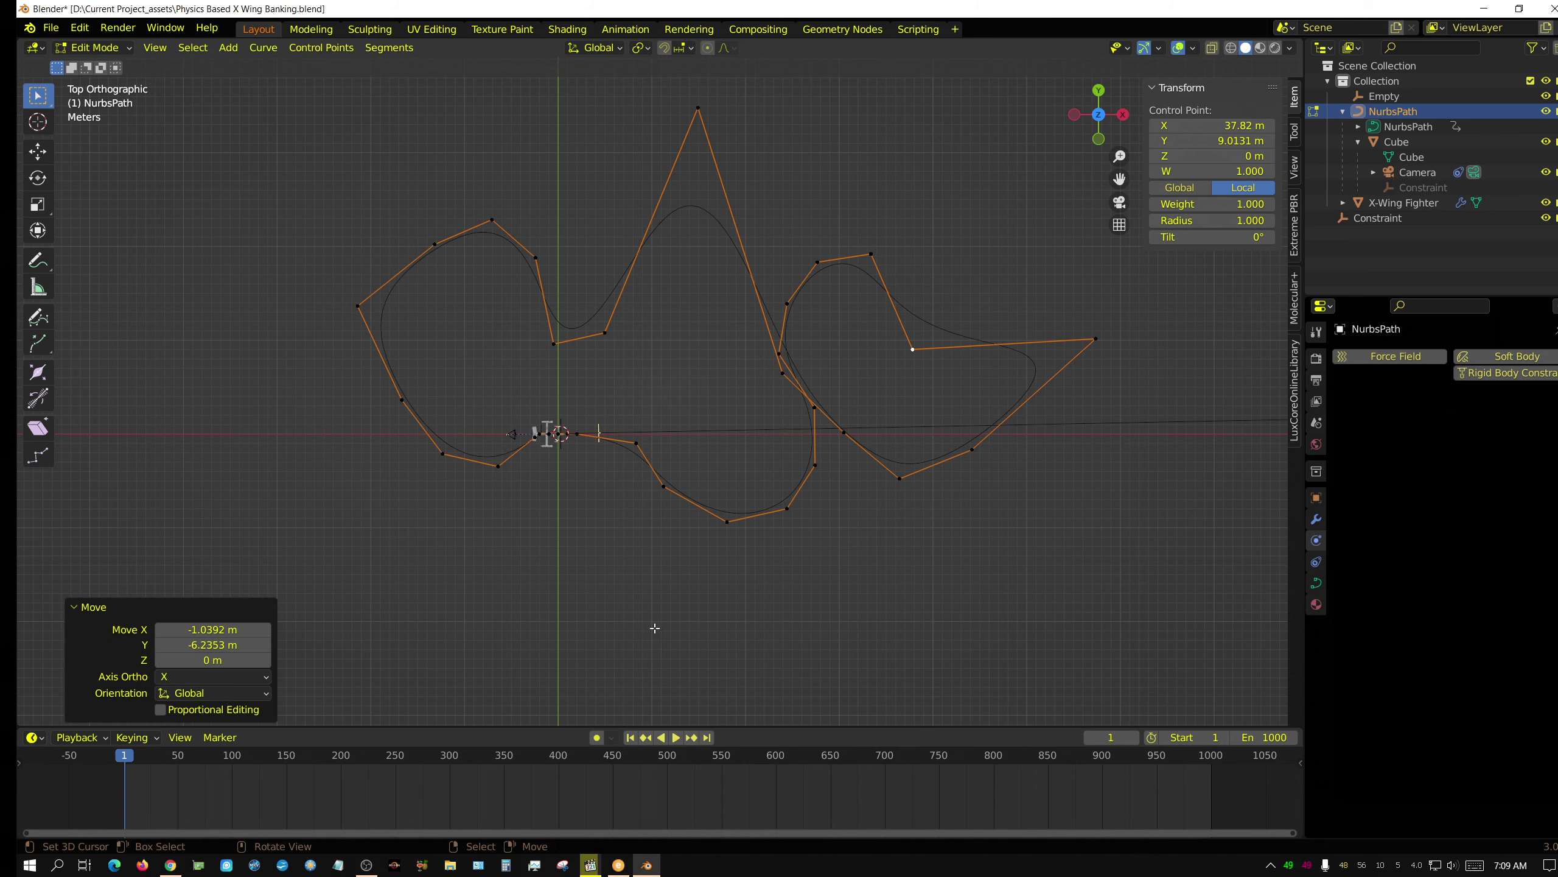
key("Tab")
key("KP_0")
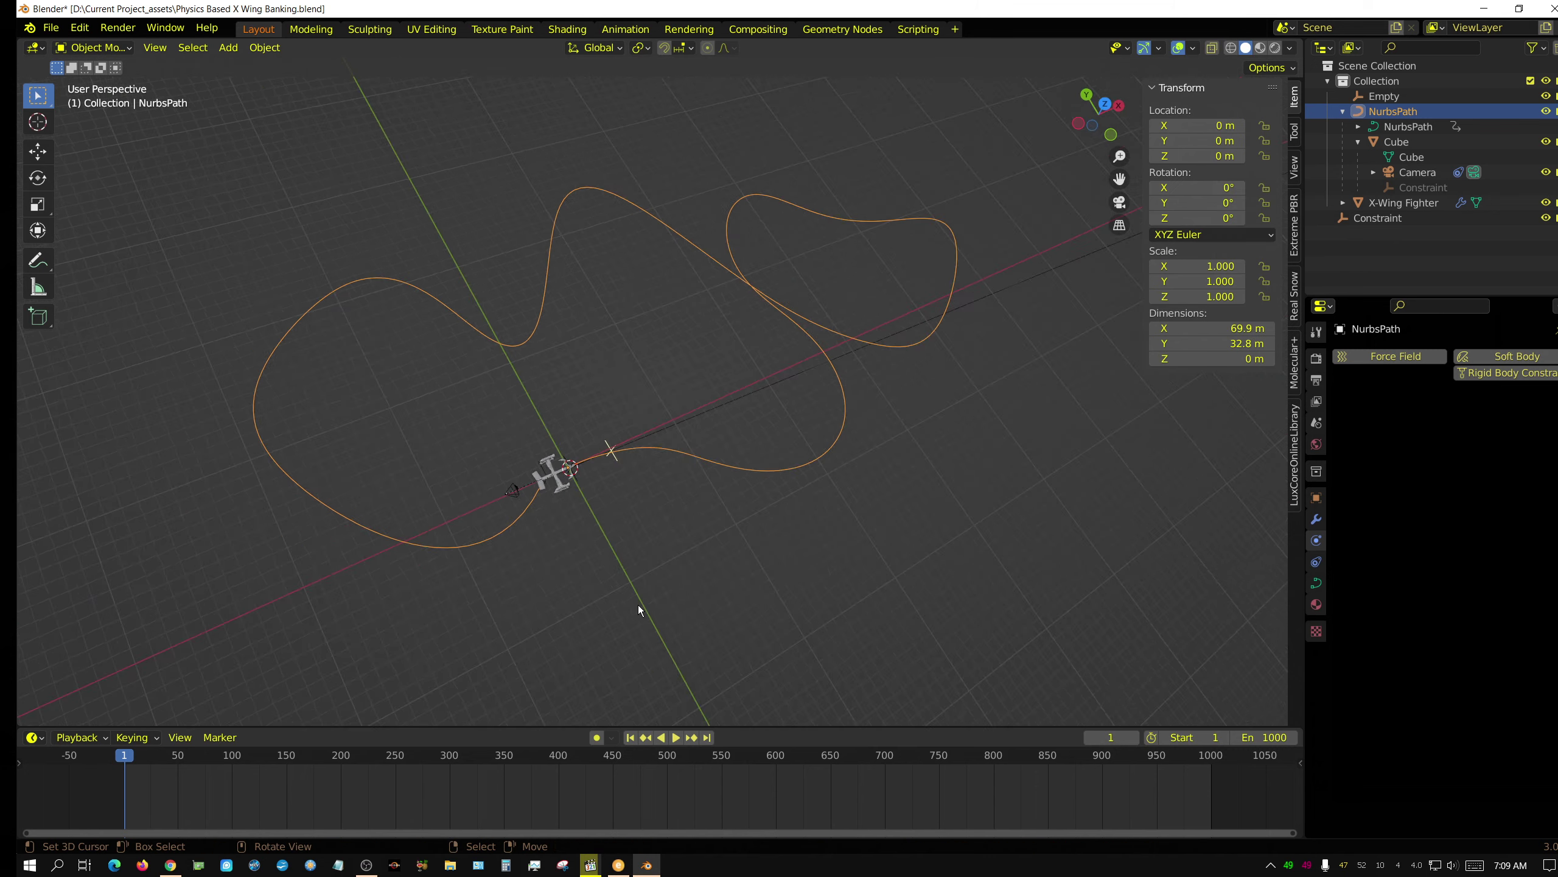
Play the animation so the X-Wing banks along the reshaped path, then bring up Chrome.
left_click(677, 738)
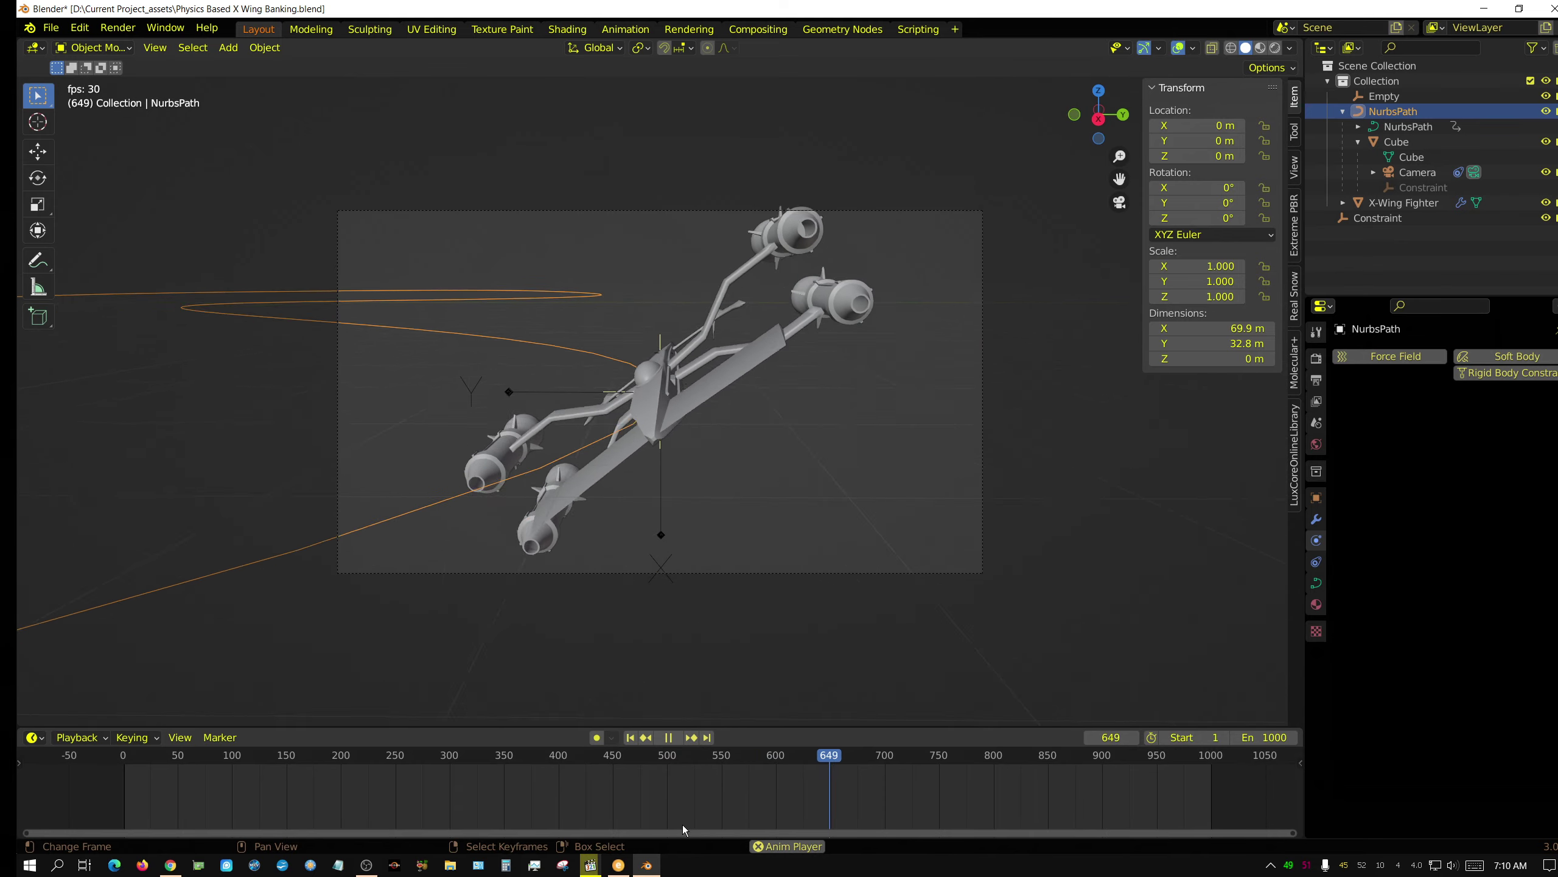
left_click(179, 868)
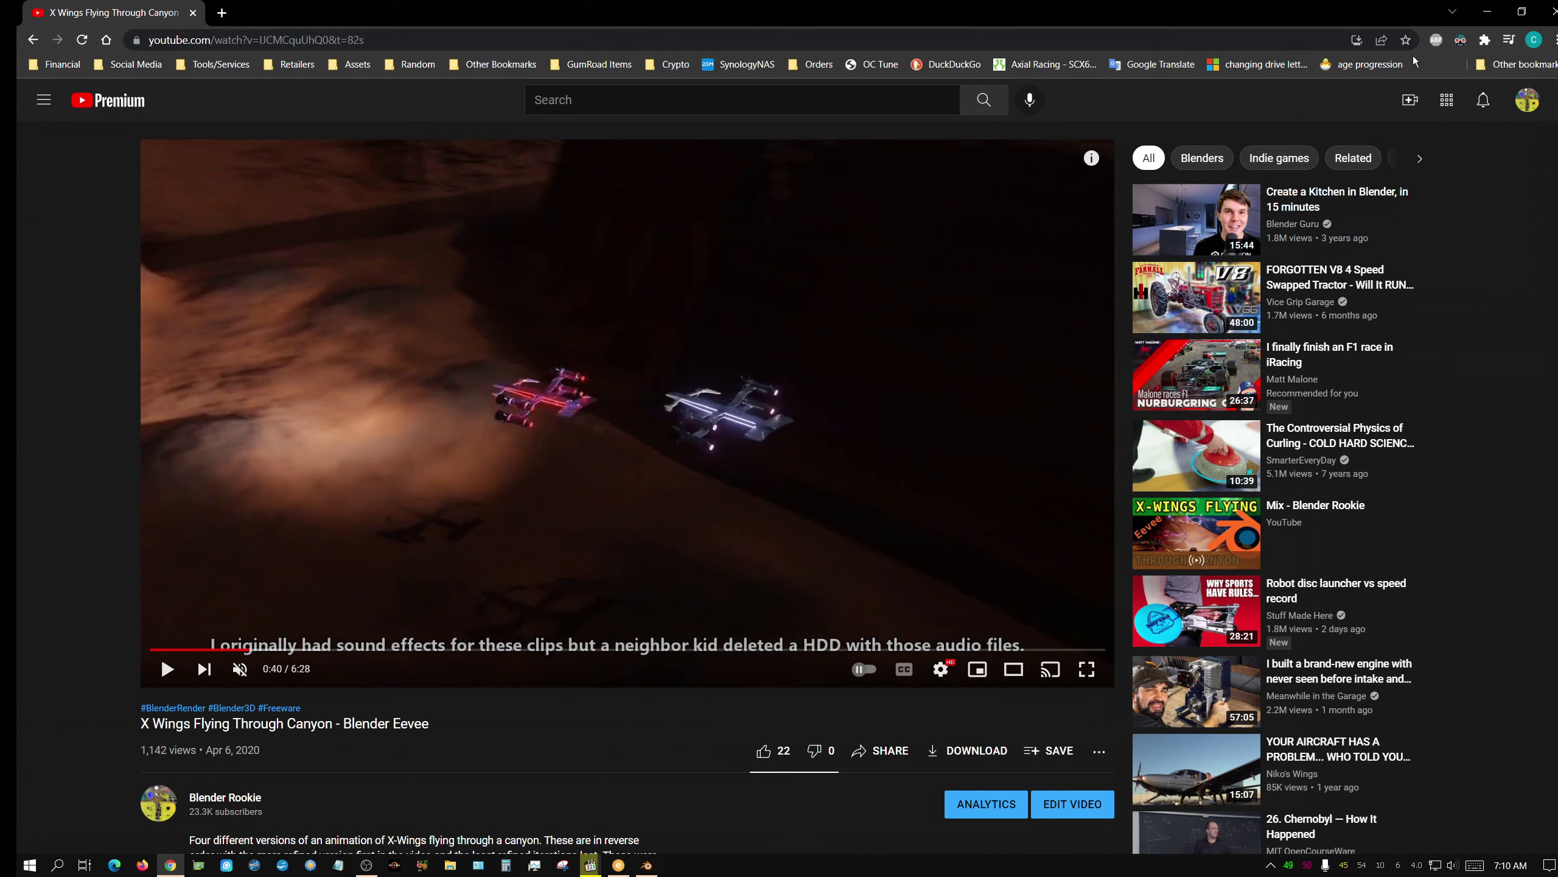
left_click(1490, 12)
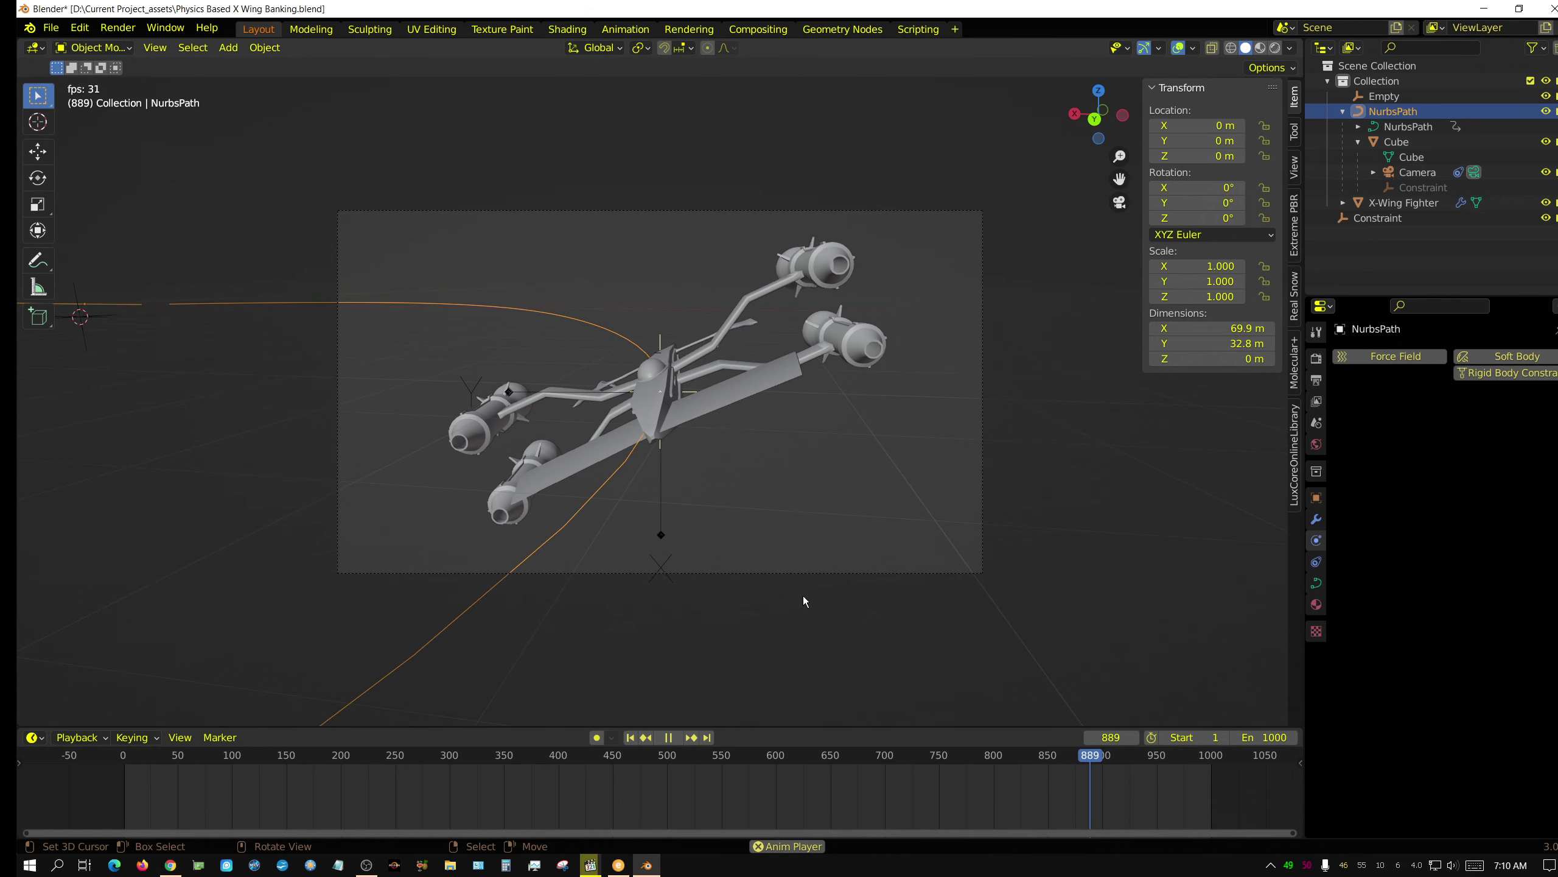